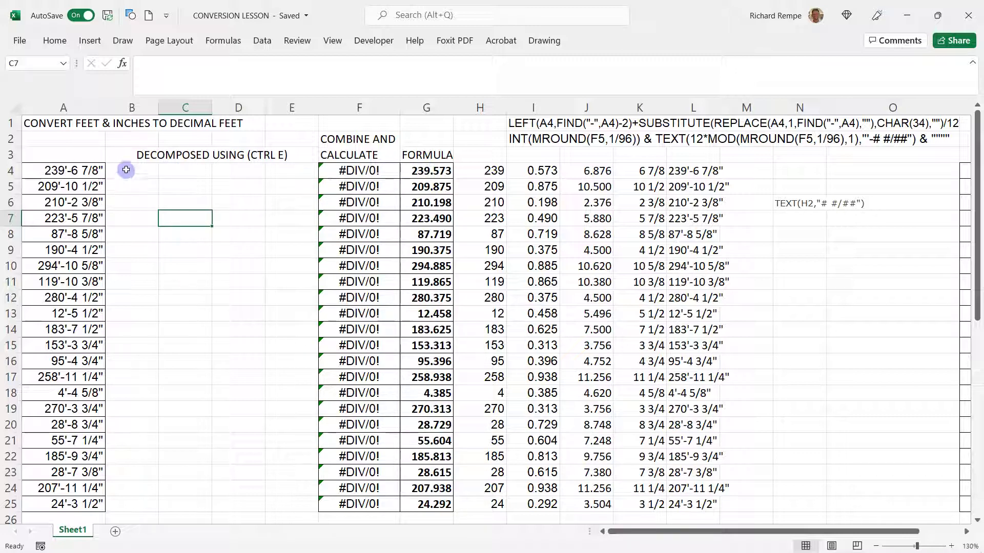
left_click(433, 172)
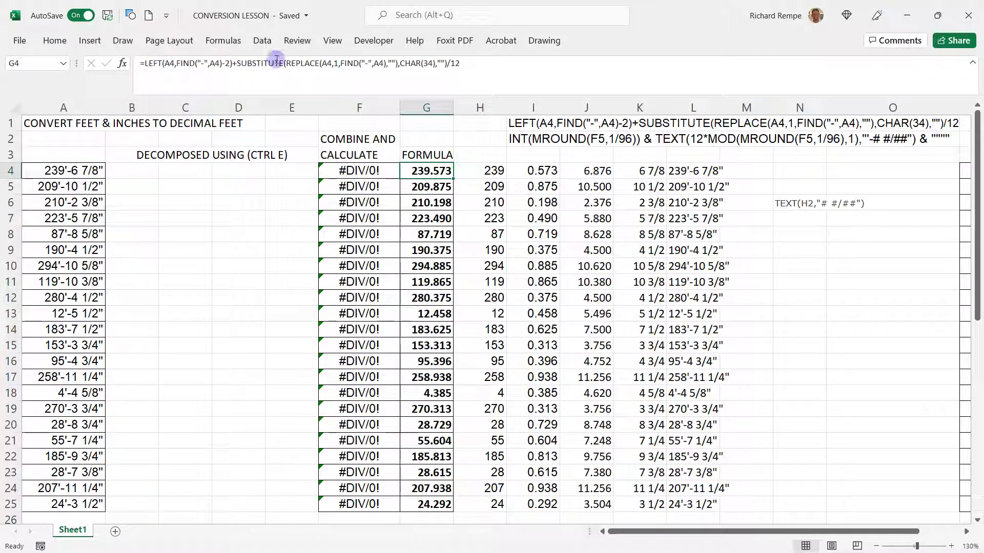
left_click(519, 125)
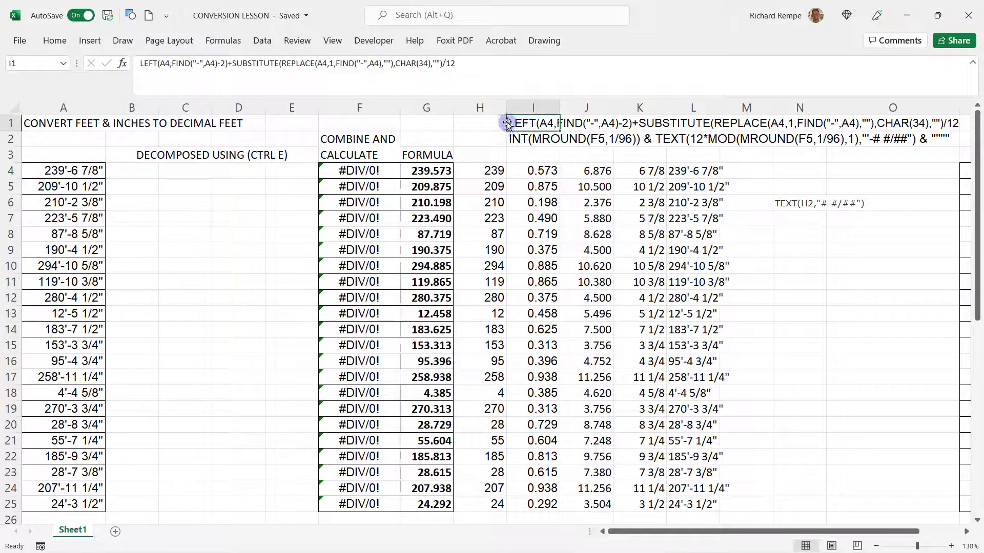
left_click_drag(508, 125, 487, 176)
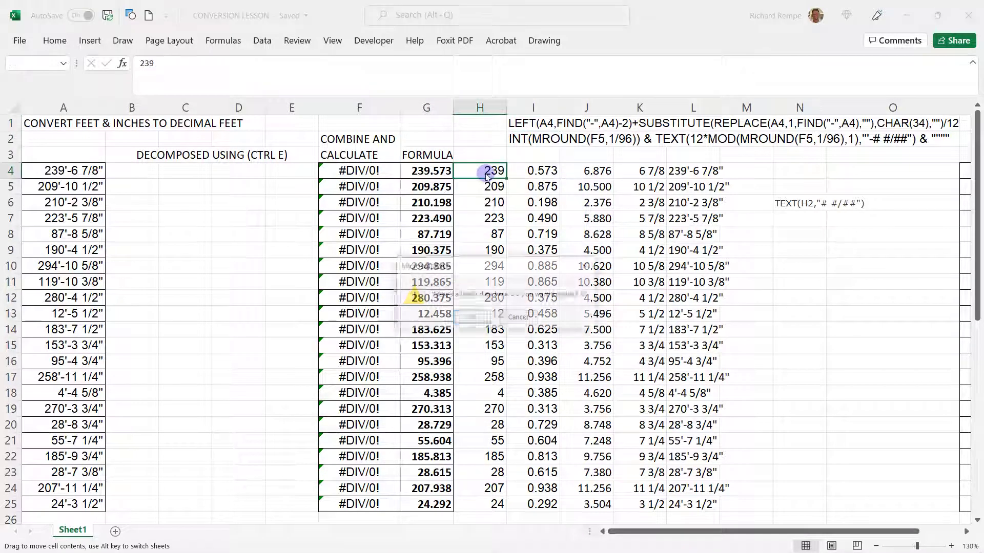
left_click(472, 318)
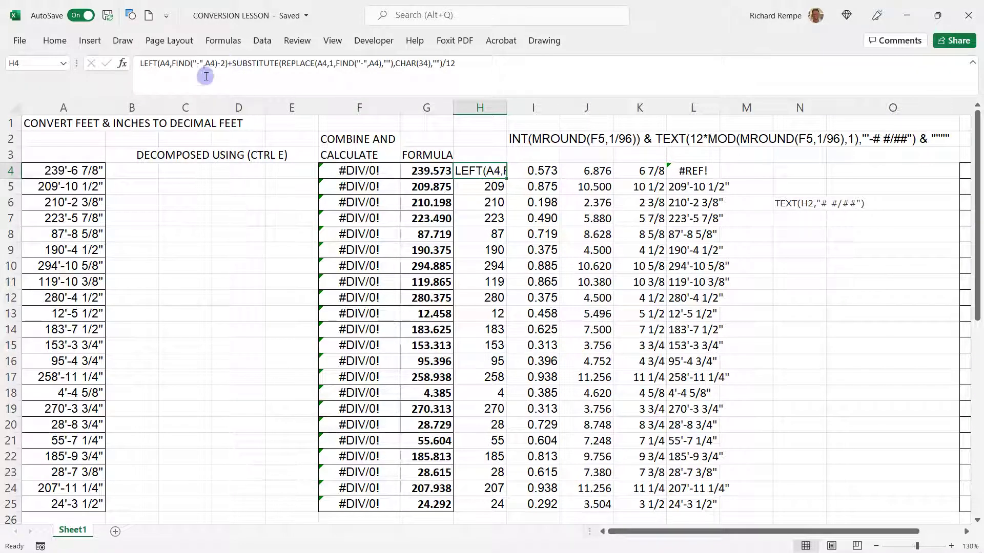
left_click(146, 63)
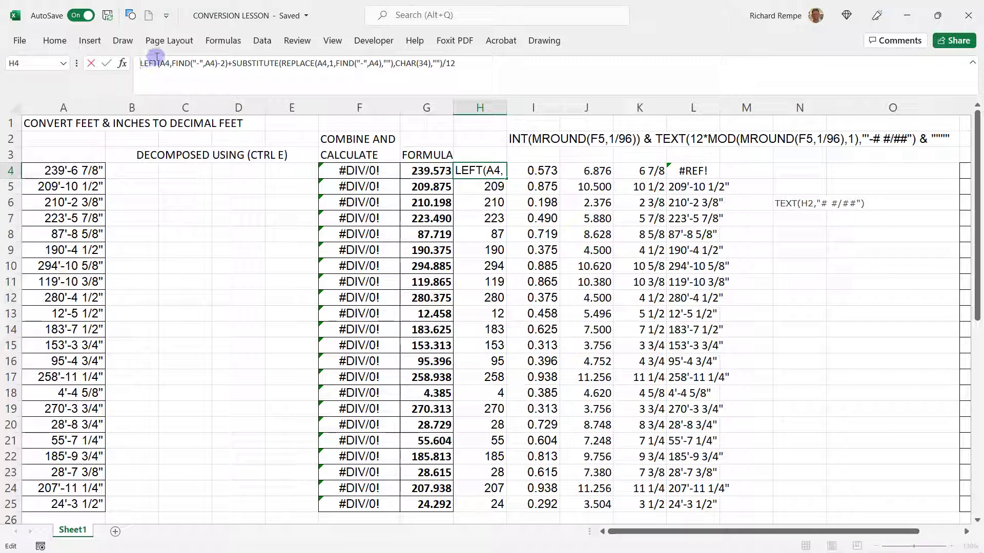
key("Return")
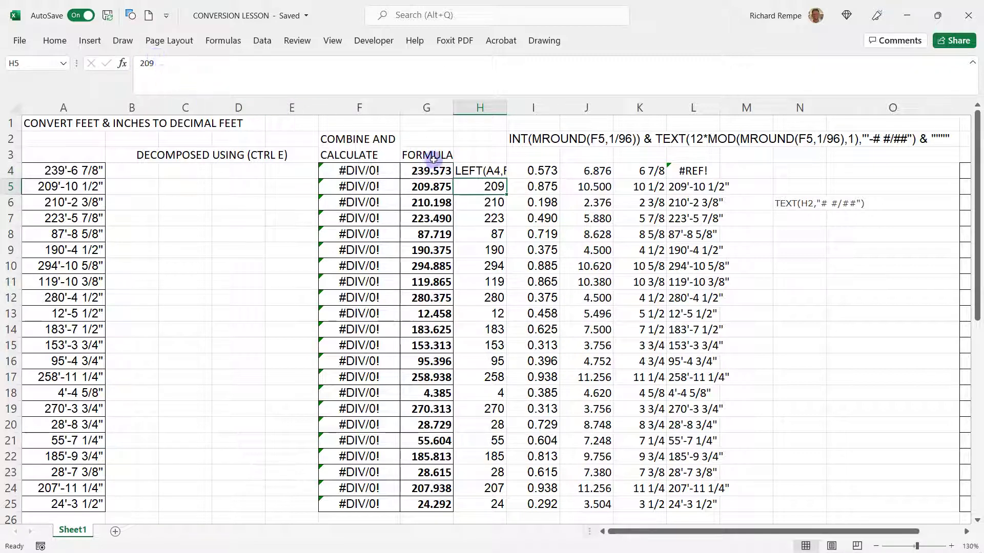
left_click(477, 167)
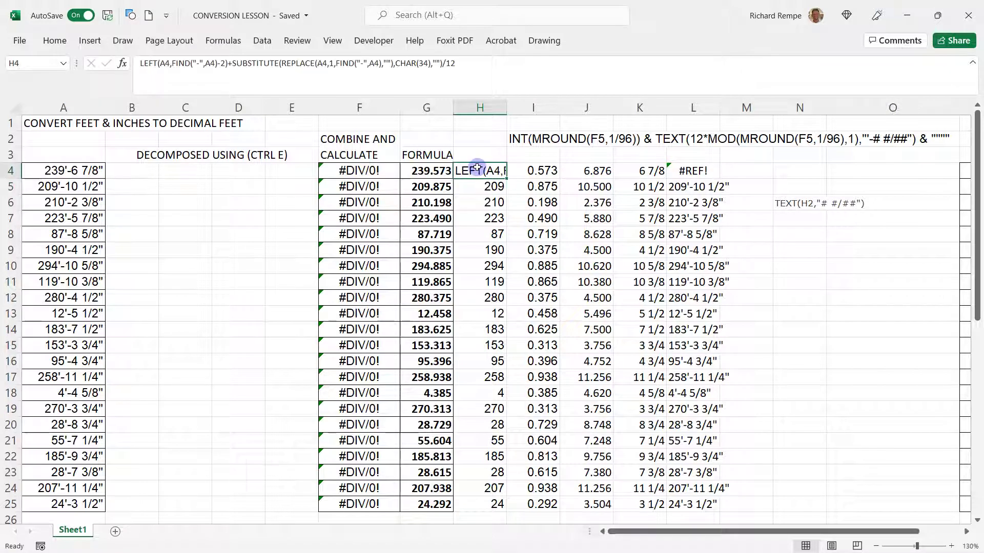
key("ctrl+z")
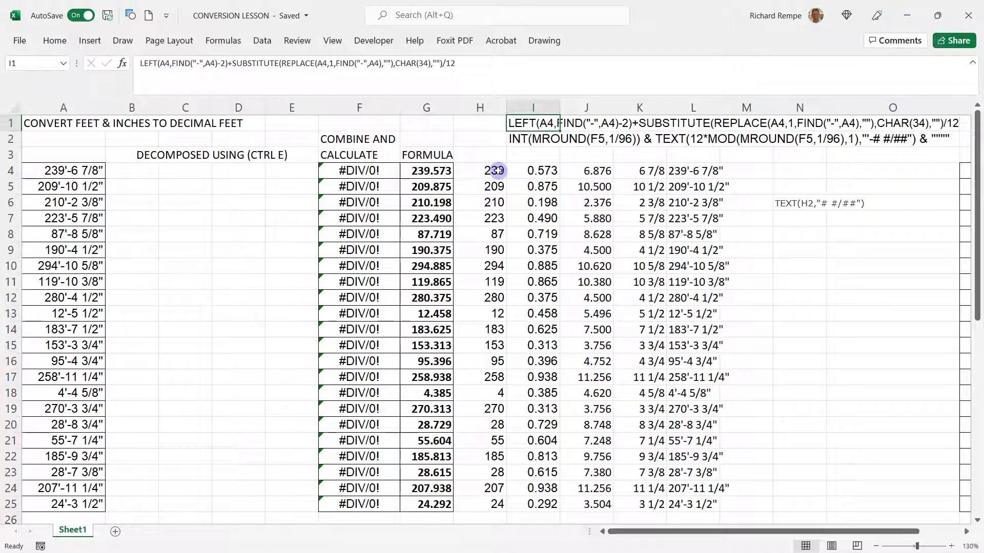
Step: Clear cells H4 through M4 and move the LEFT/SUBSTITUTE formula text from I1 into H4
left_click_drag(493, 170, 721, 171)
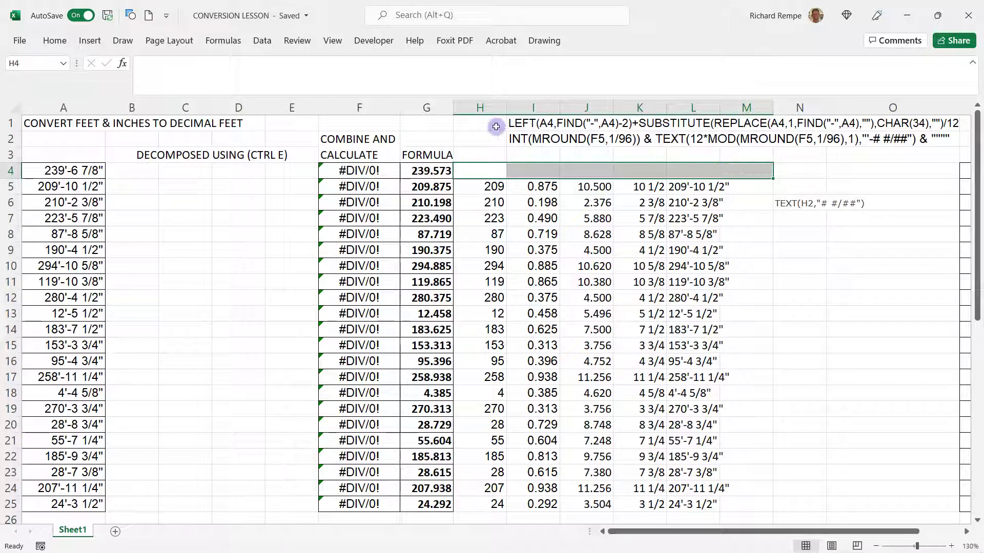
key("Delete")
left_click(511, 127)
left_click_drag(512, 130, 467, 177)
left_click(573, 200)
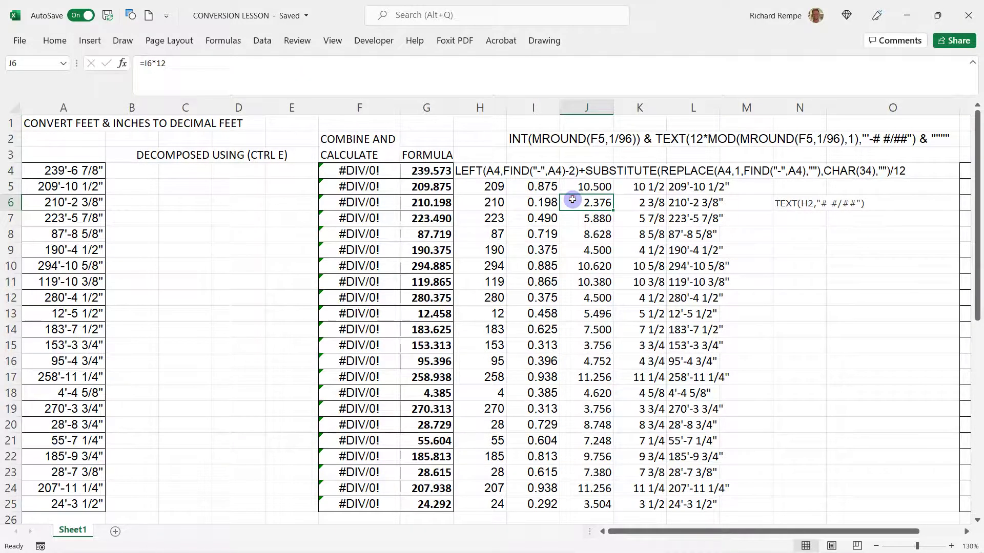
Step: Examine the LEFT/SUBSTITUTE formula text in H4 and compare it with the working formula in G4
scroll(572, 200, "up", 3, "ctrl")
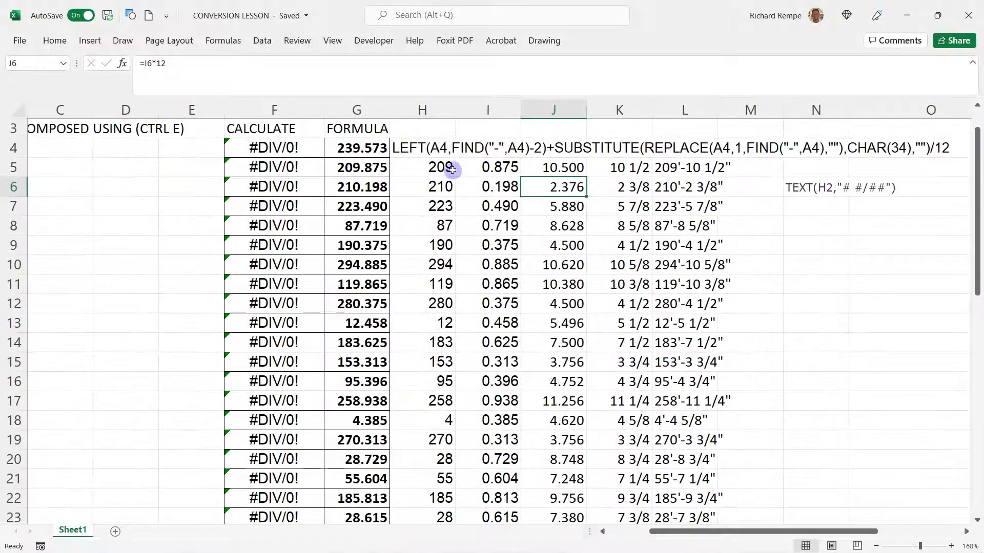
scroll(440, 167, "down", 6, "ctrl")
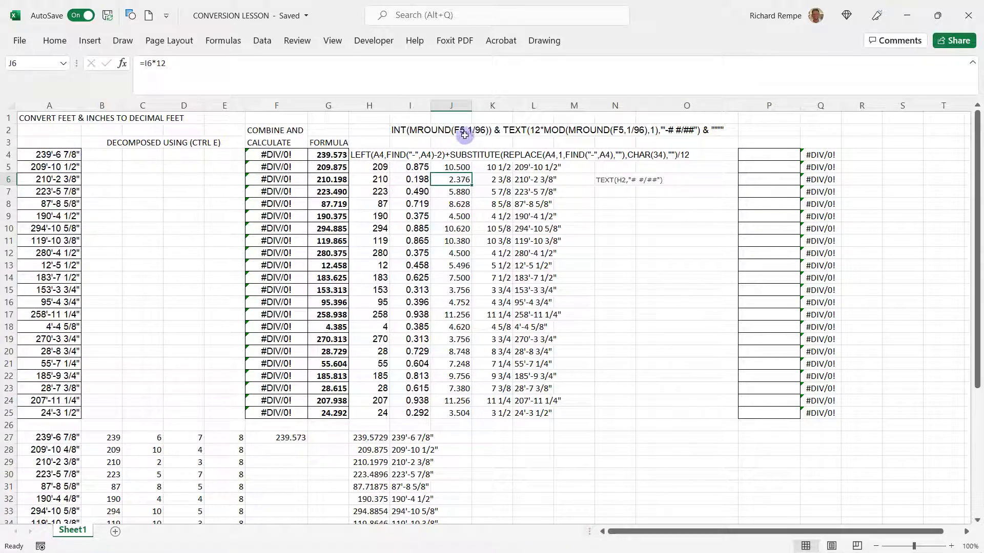
scroll(537, 175, "up", 1, "ctrl")
scroll(537, 175, "up", 4, "ctrl")
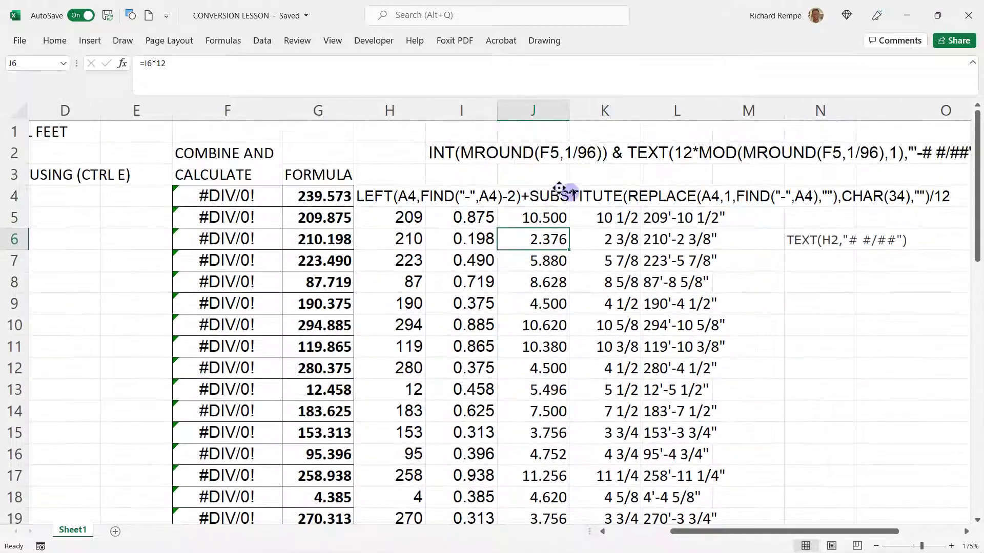
scroll(566, 190, "right", 3)
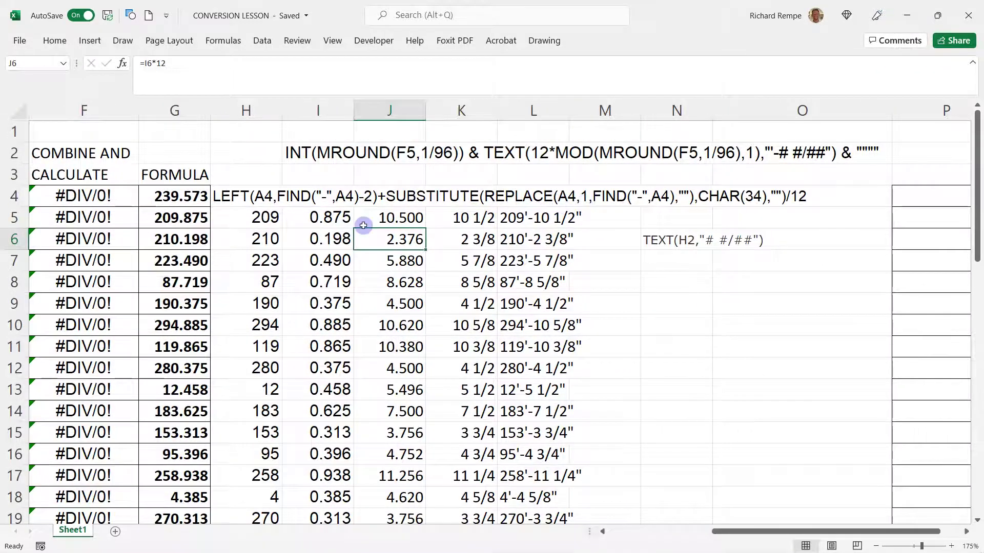
scroll(363, 226, "up", 2, "ctrl")
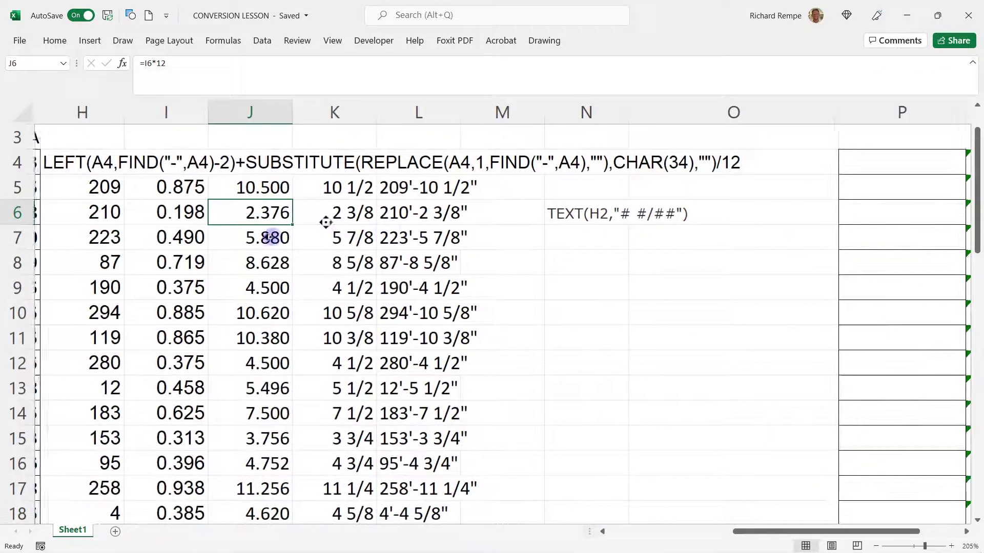
scroll(323, 217, "up", 1)
scroll(323, 217, "left", 1)
scroll(308, 213, "up", 1)
scroll(202, 186, "left", 1)
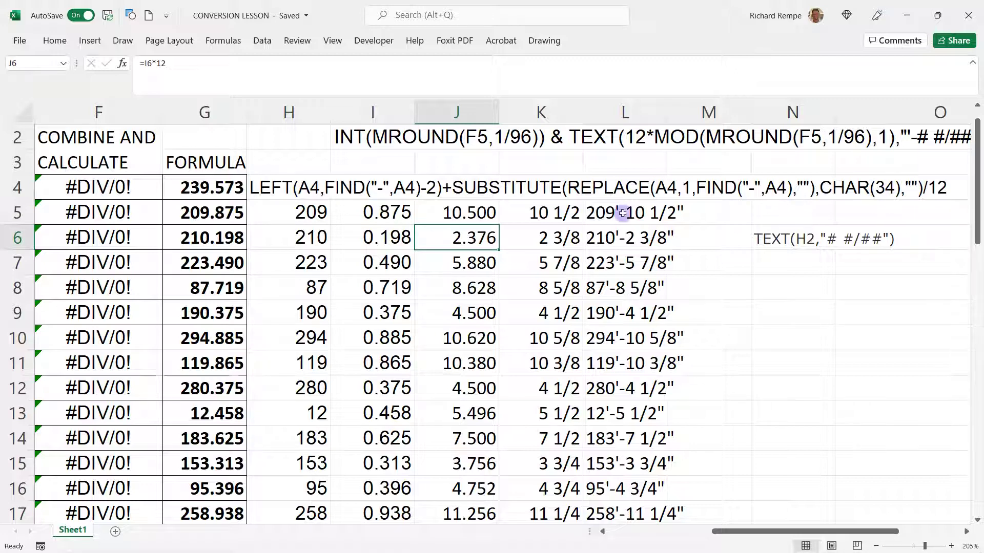
left_click(277, 192)
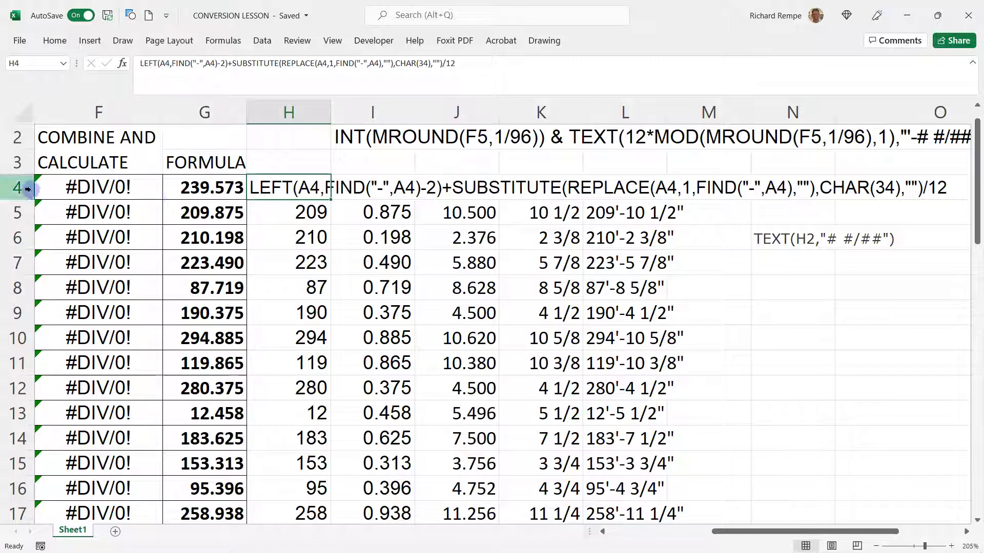
left_click(203, 191)
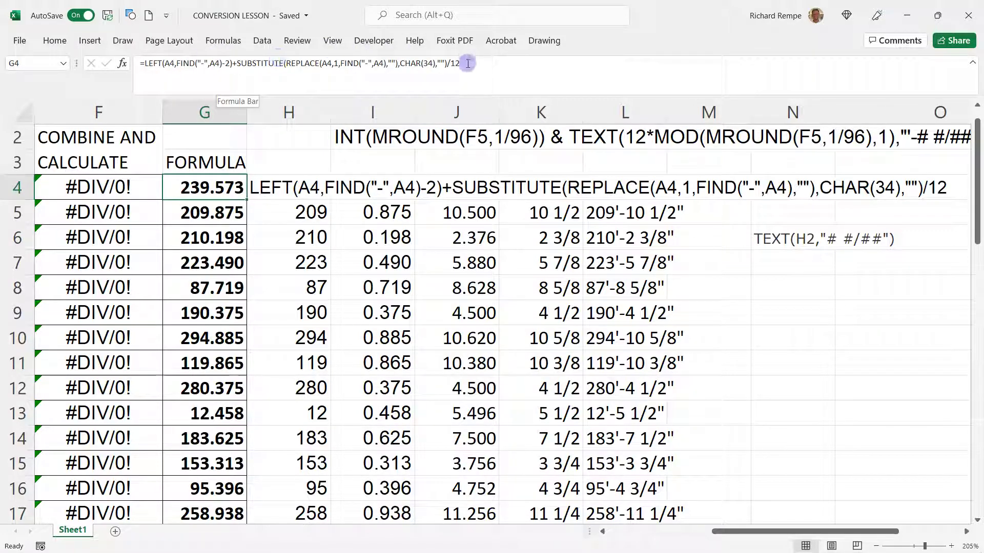
double_click(297, 187)
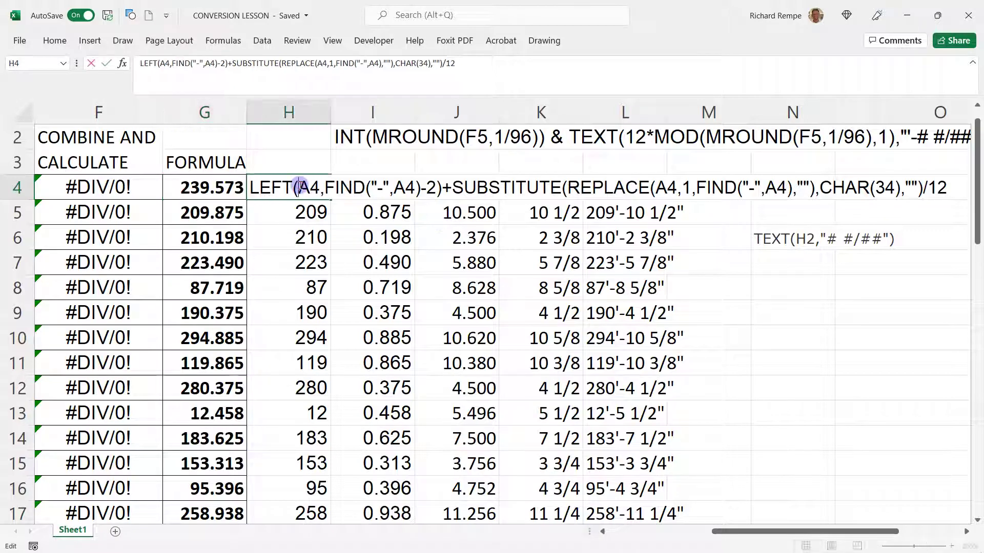
left_click_drag(418, 242, 420, 263)
left_click(469, 136)
left_click(378, 145)
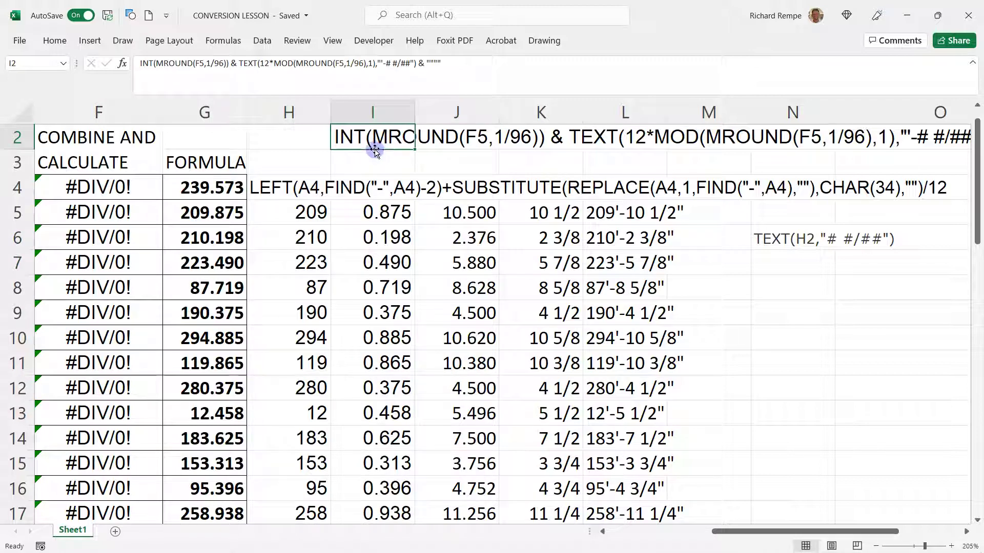
left_click_drag(375, 151, 758, 229)
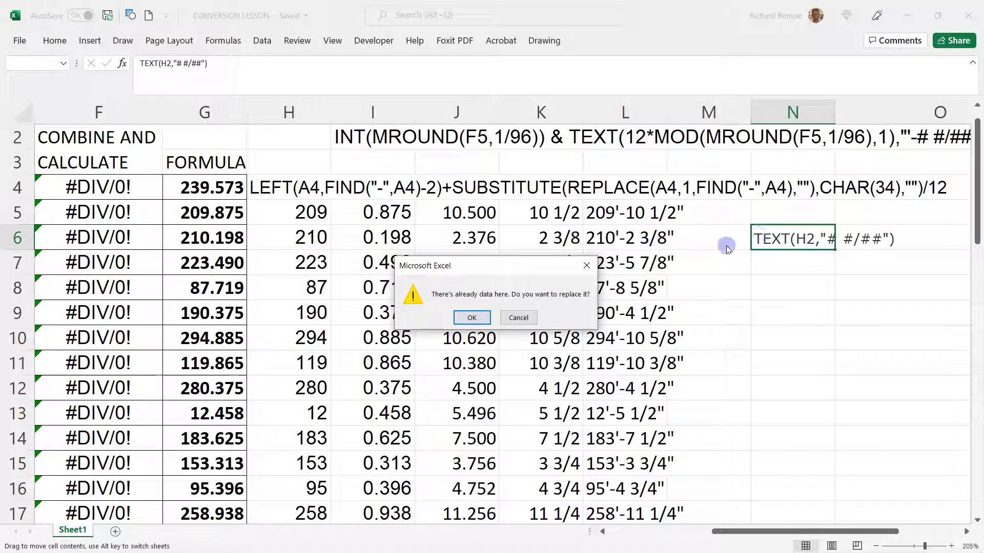
key("Escape")
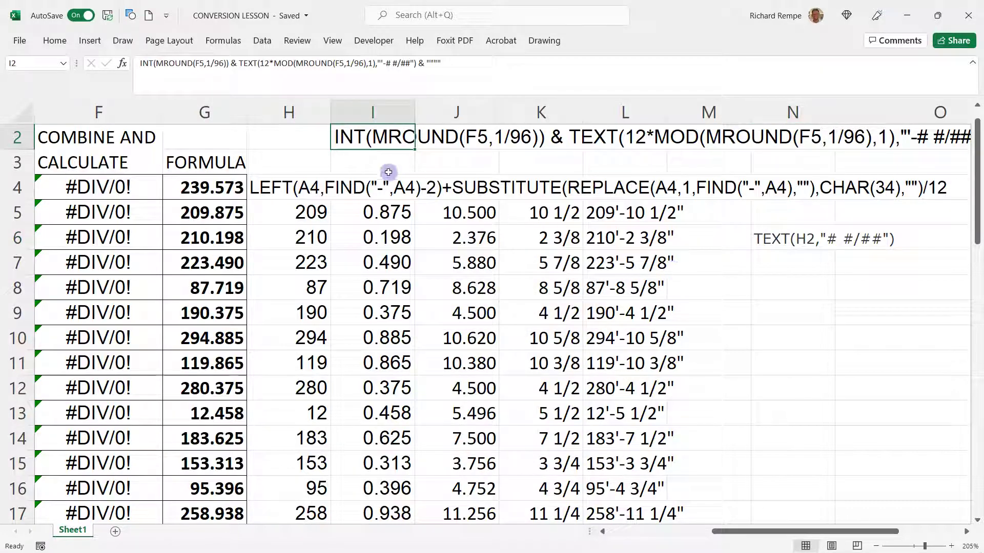
Step: Compare the step-by-step conversion in row 5 and the formulas in L5 and L6 with the INT/MROUND text in I2
left_click_drag(312, 217, 684, 223)
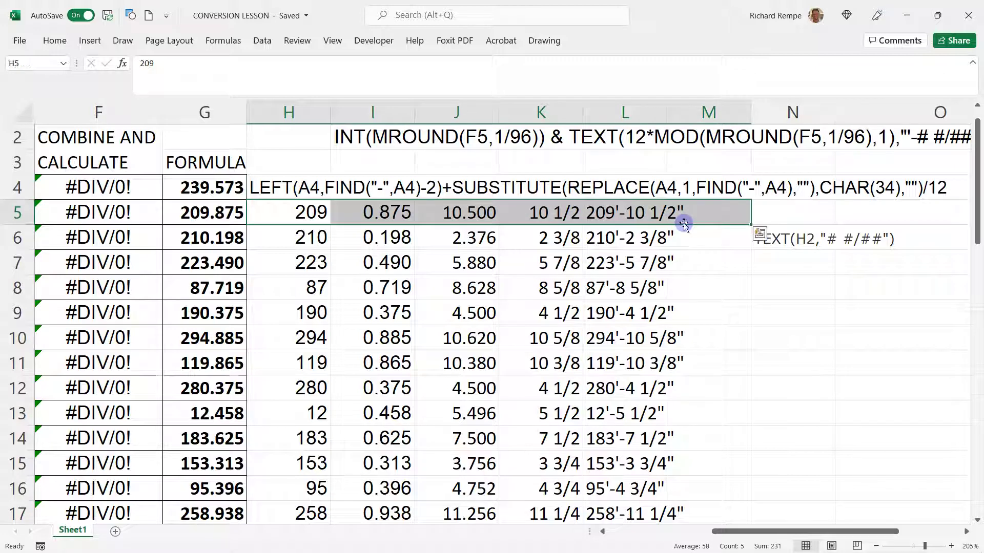
left_click(758, 212)
left_click(614, 214)
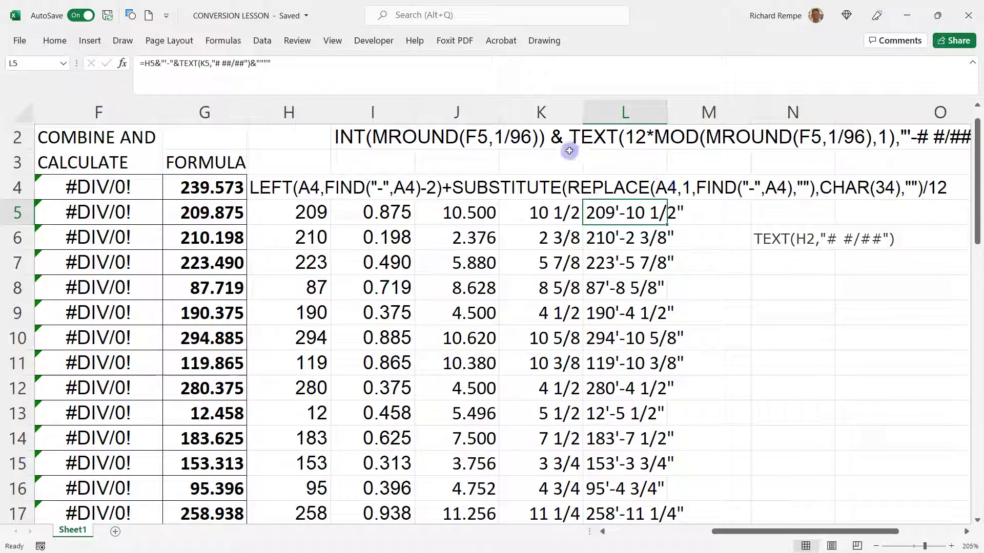
left_click(394, 139)
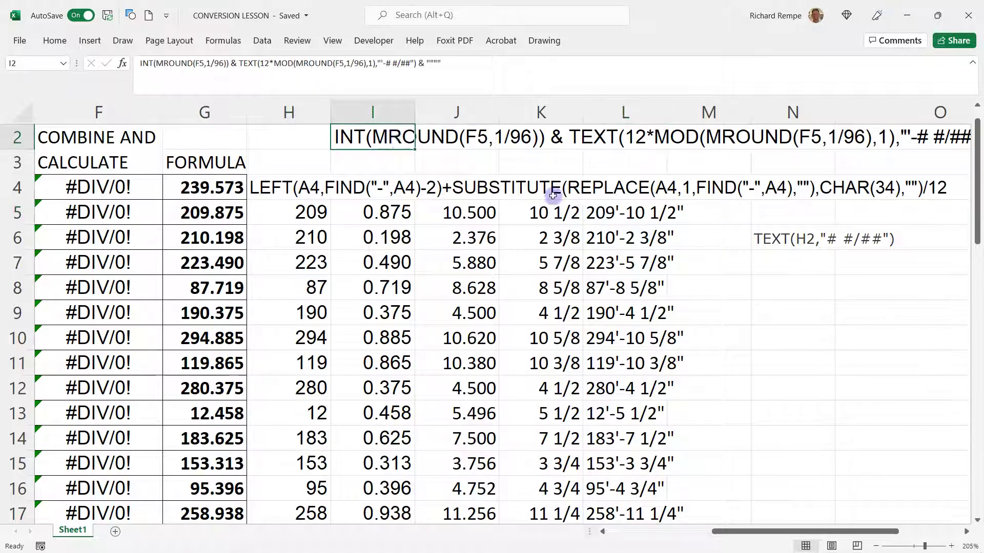
left_click(637, 237)
Step: Inspect the feet-and-inches formula in Q4, the combining formula in F4 and the cells it draws on in row 4
scroll(567, 214, "down", 2)
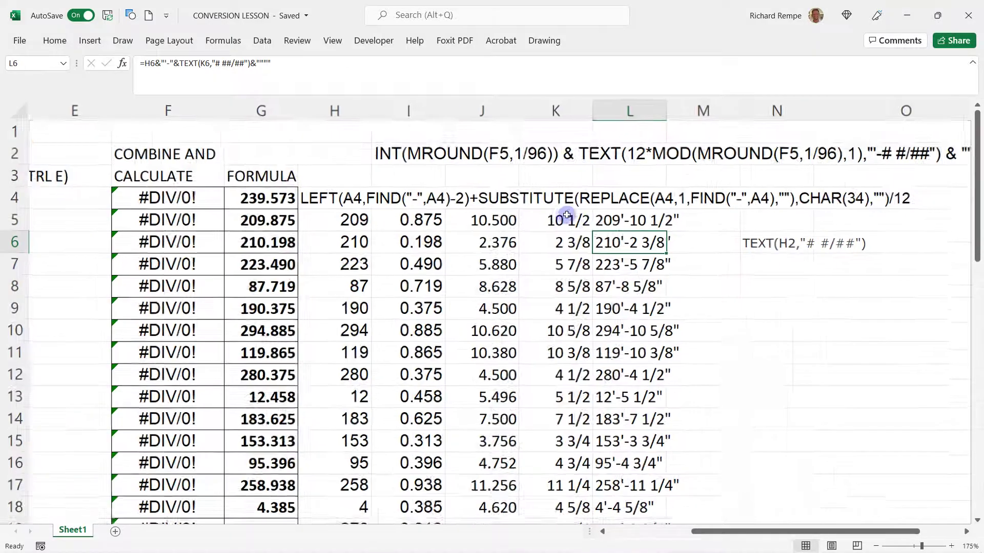
scroll(574, 216, "down", 1)
scroll(587, 217, "down", 1)
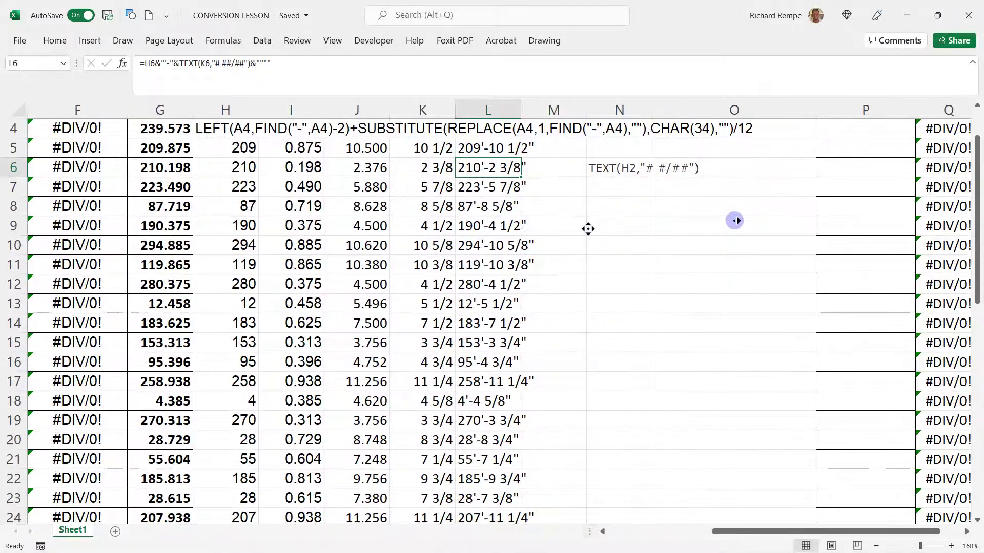
scroll(735, 220, "right", 15)
scroll(707, 226, "left", 15)
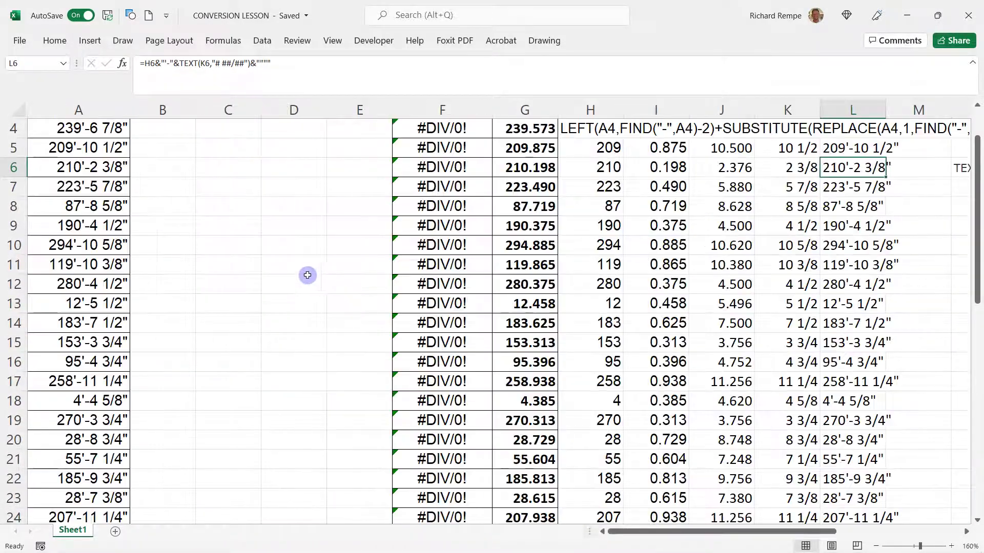
middle_click(345, 278)
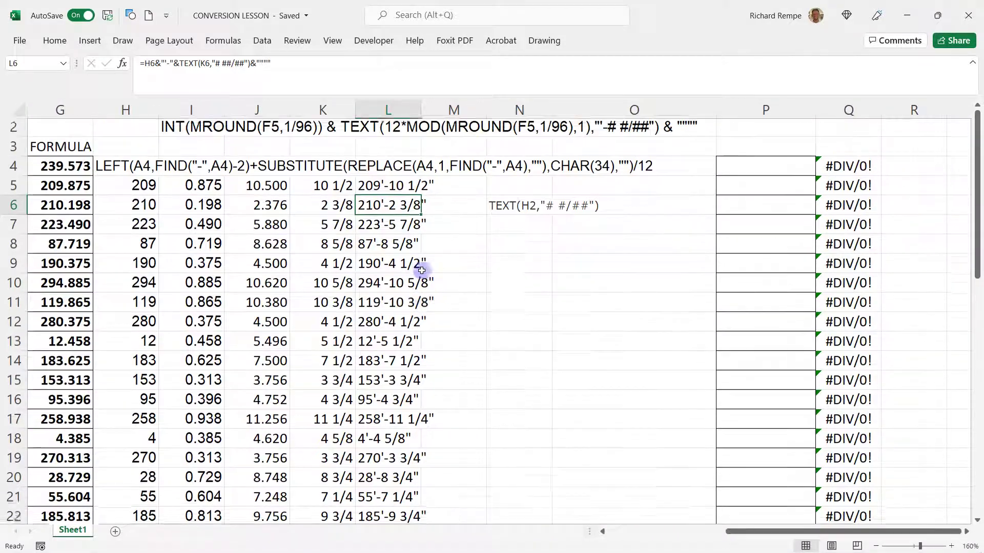
left_click(849, 187)
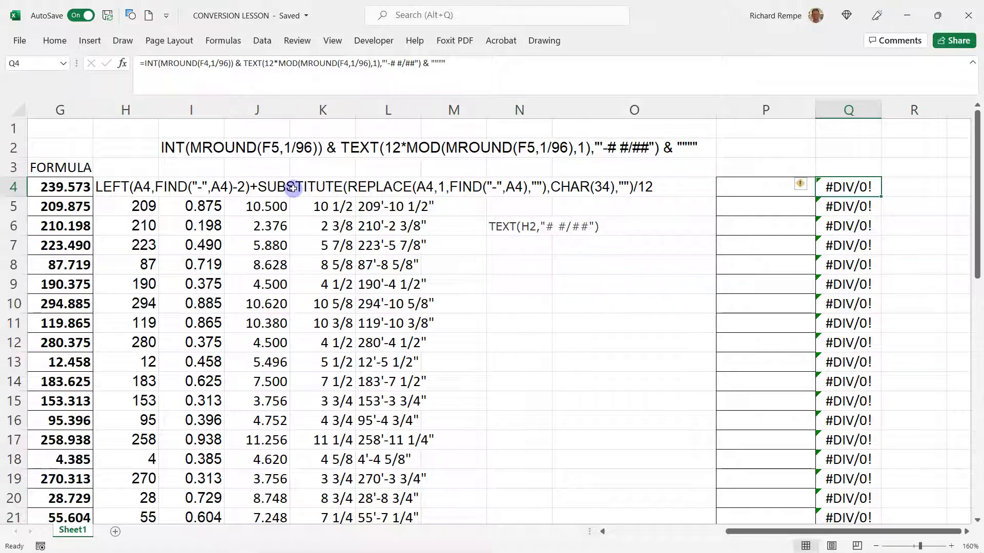
scroll(142, 204, "left", 4)
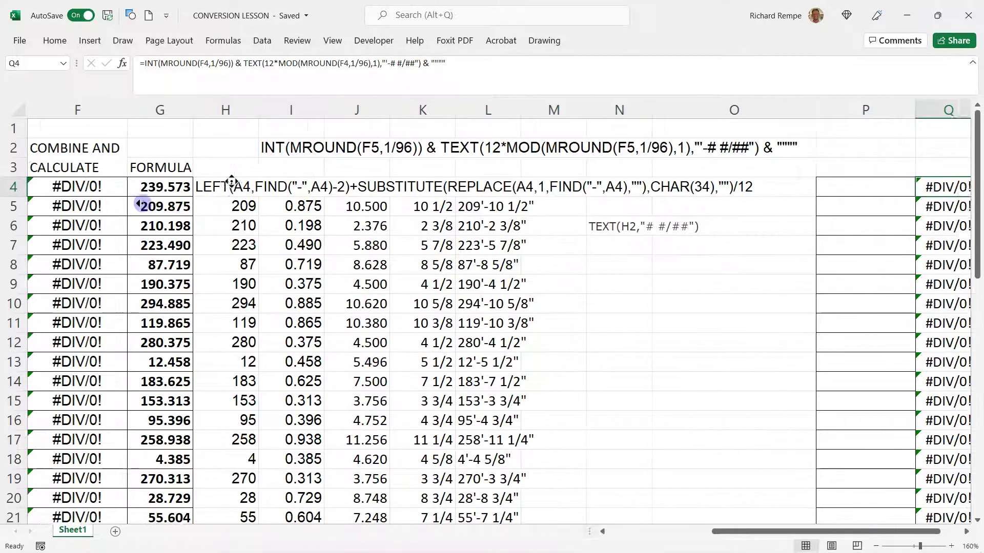
scroll(142, 204, "left", 1)
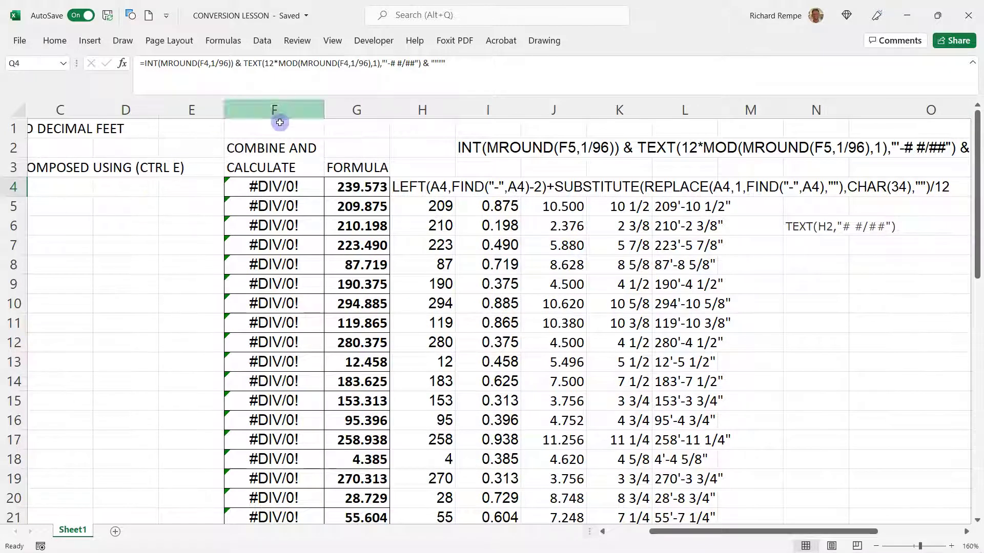
left_click(274, 190)
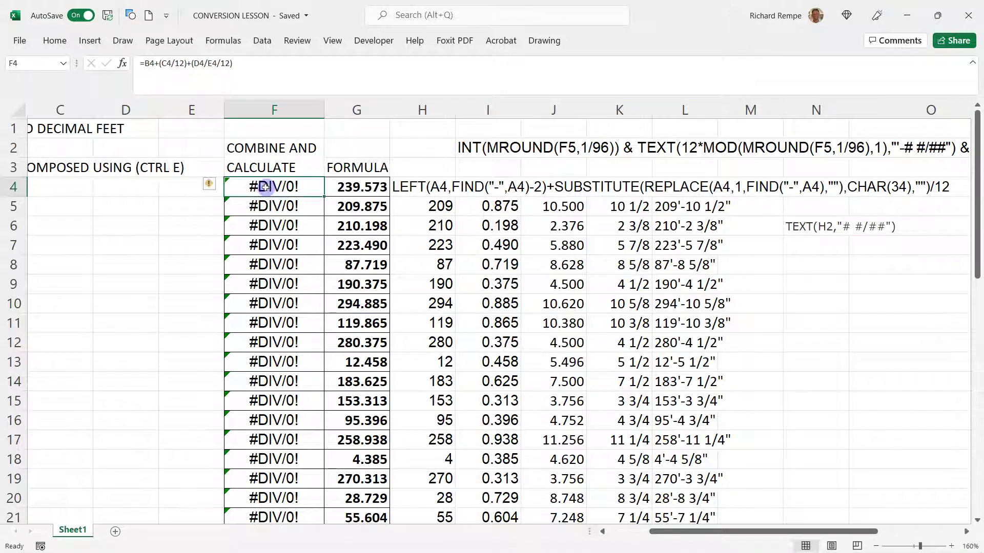
scroll(265, 186, "left", 3)
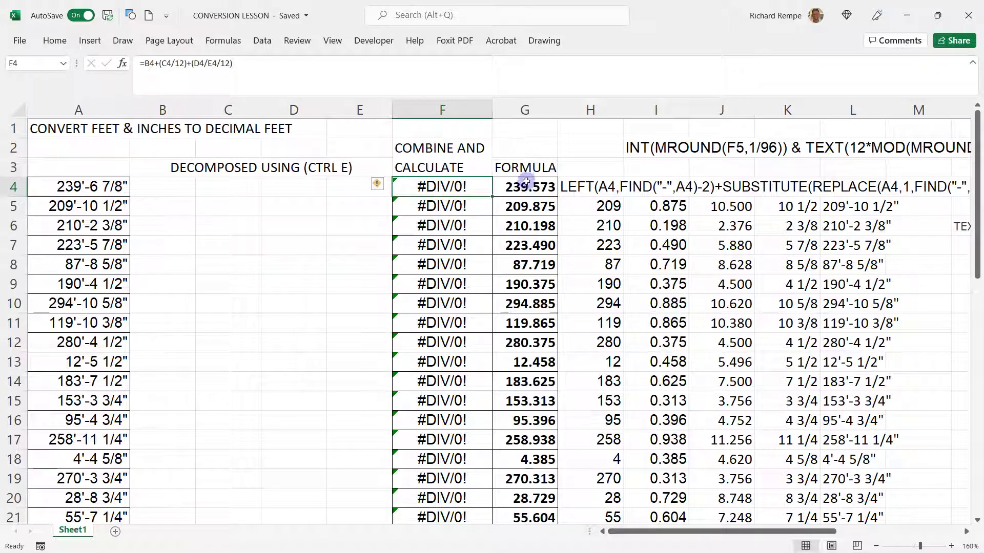
left_click(241, 194)
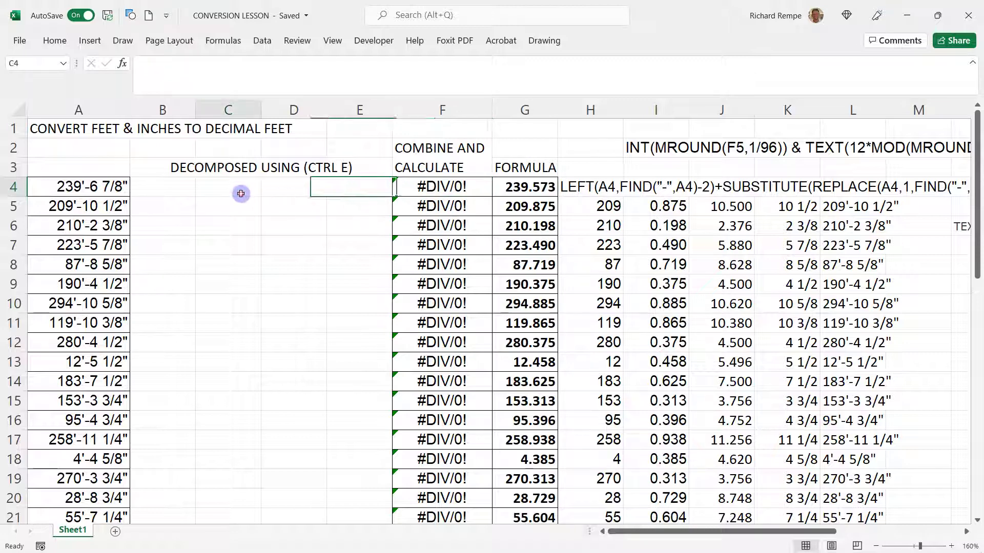
Step: Enter 239 in B4 as the feet example and Flash Fill the feet values down through B25
left_click(155, 188)
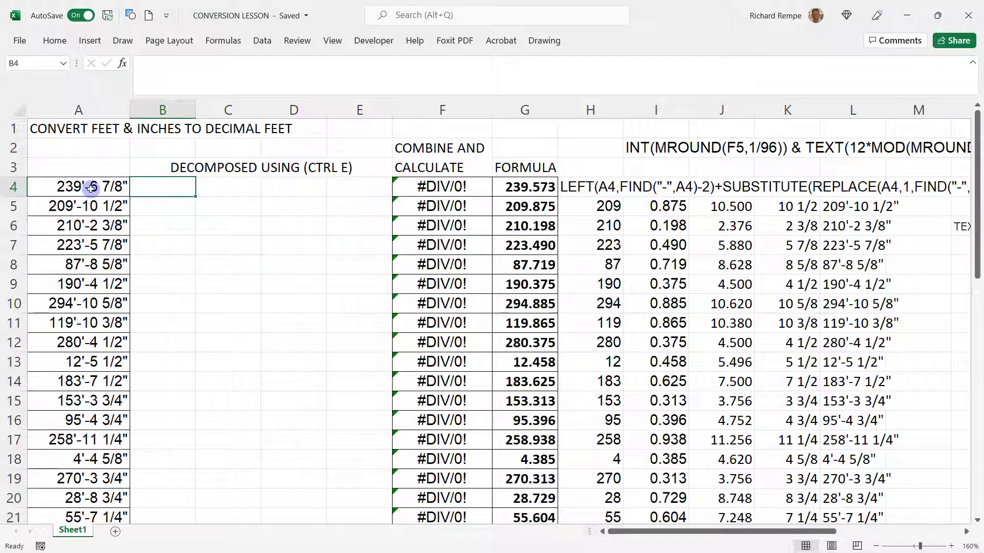
type("239")
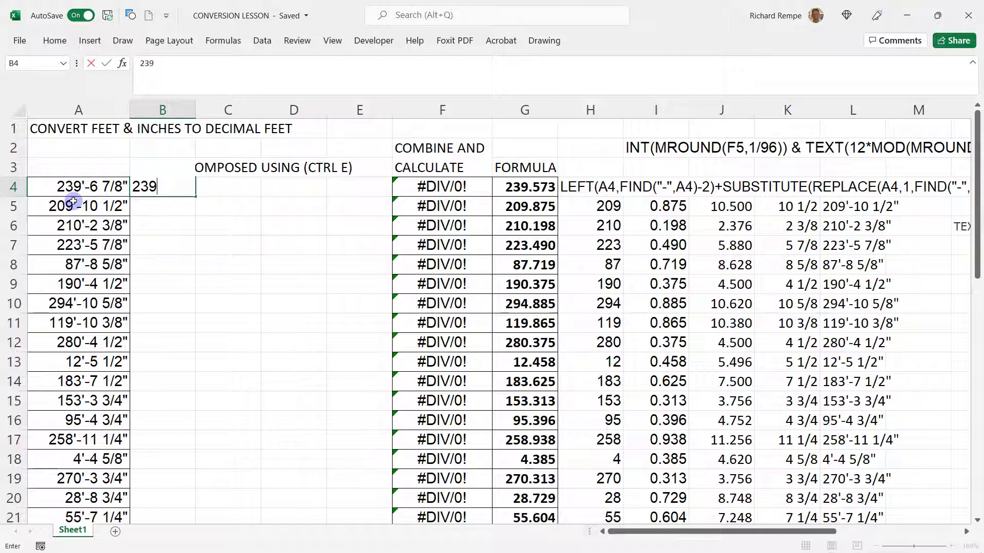
key("Return")
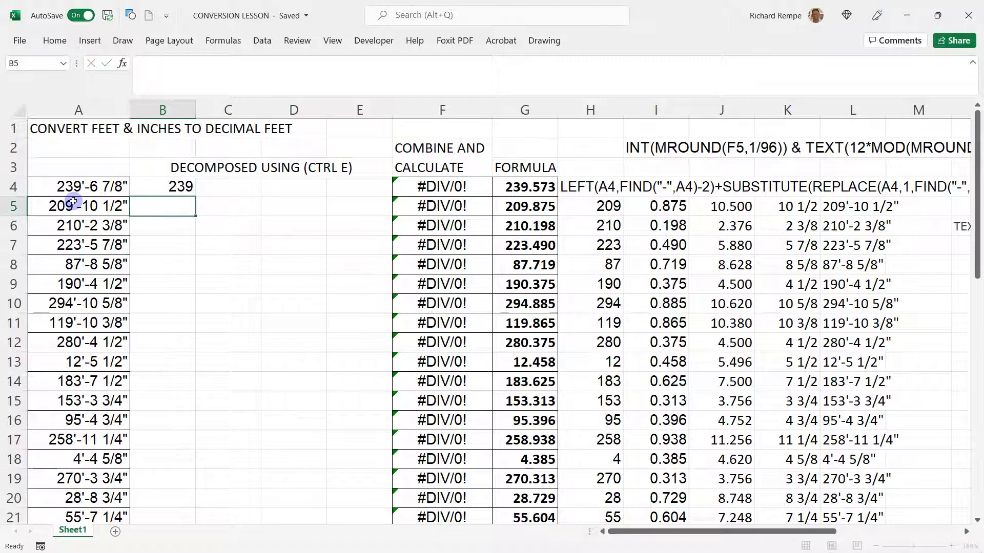
left_click_drag(172, 187, 169, 474)
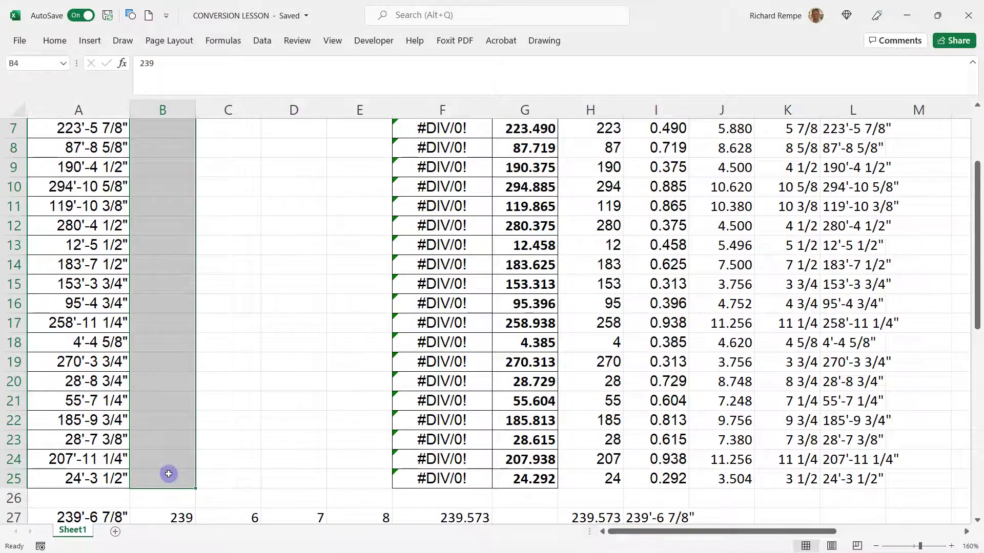
key("ctrl+e")
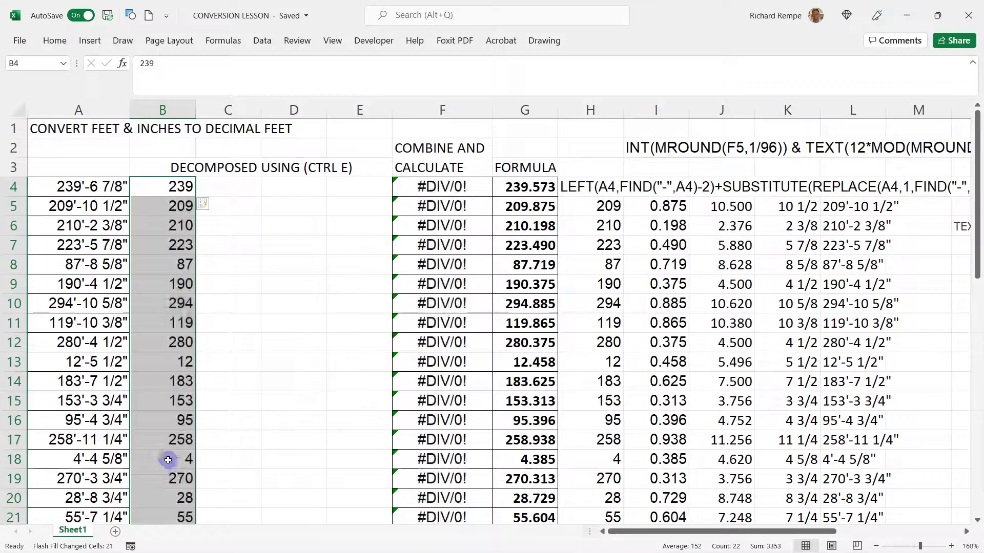
left_click(77, 235)
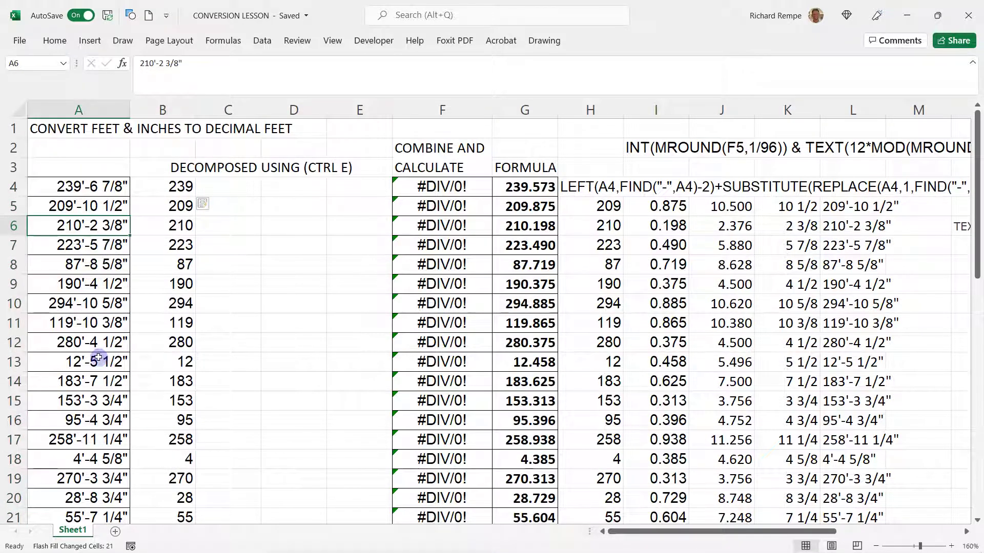
scroll(159, 330, "down", 3)
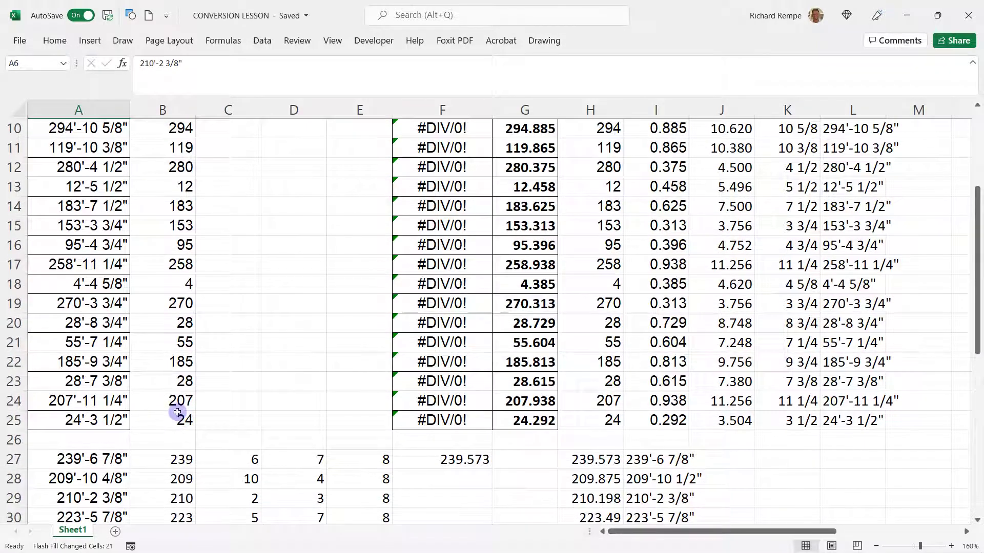
scroll(188, 362, "up", 3)
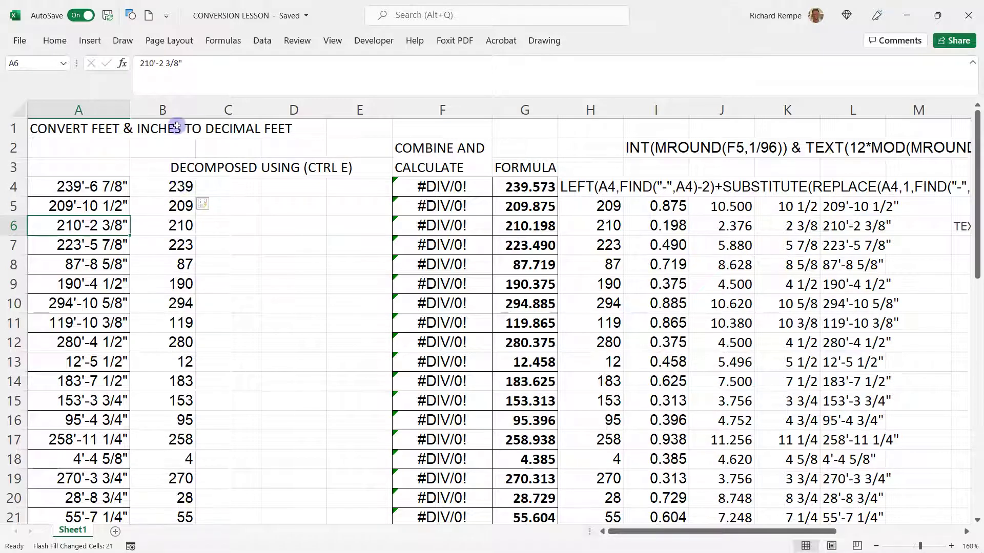
Step: Format column B as Number with 0 decimal places
left_click(174, 107)
right_click(174, 106)
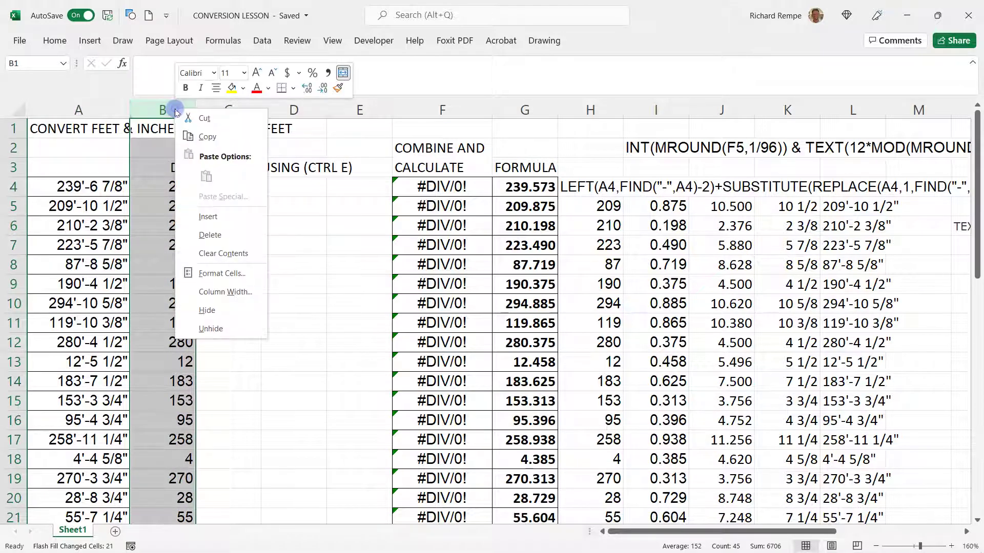
key("Escape")
key("ctrl+1")
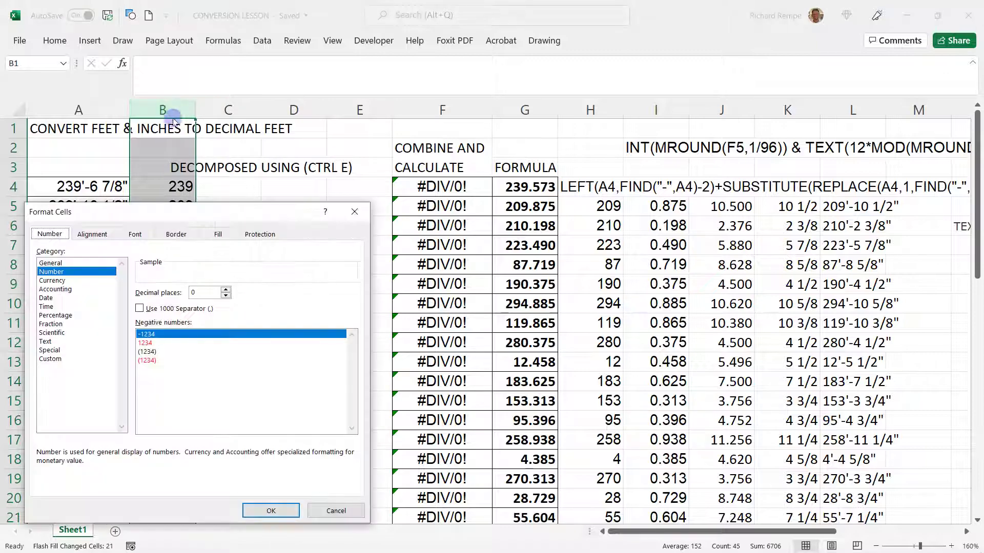
left_click(51, 271)
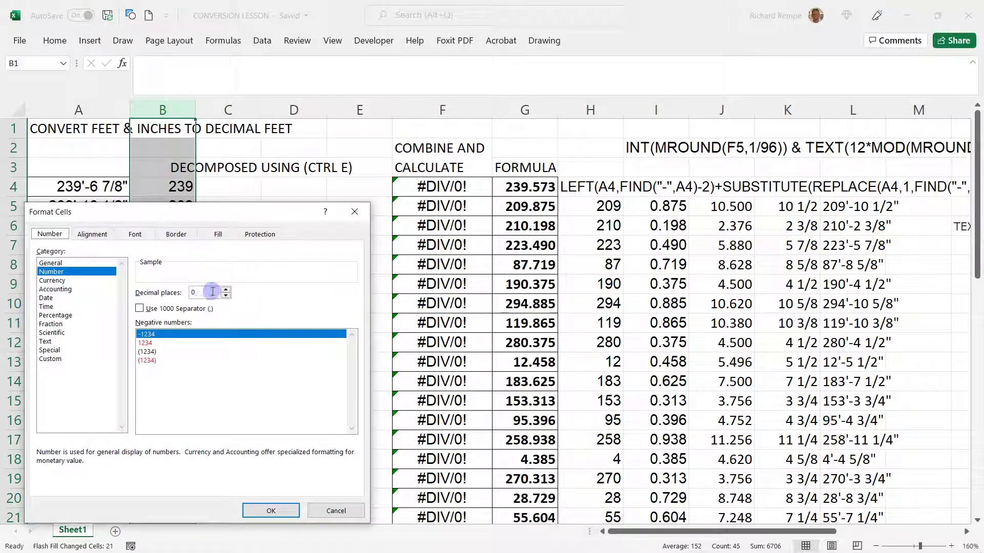
key("Return")
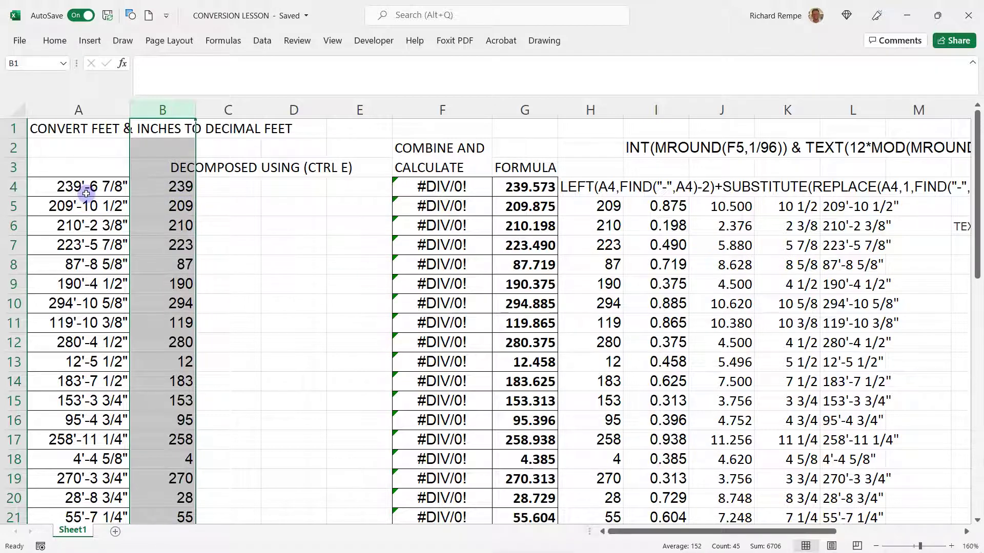
Step: Enter 6 in C4 as the whole-inch example and Flash Fill the inches down through C25
left_click(229, 185)
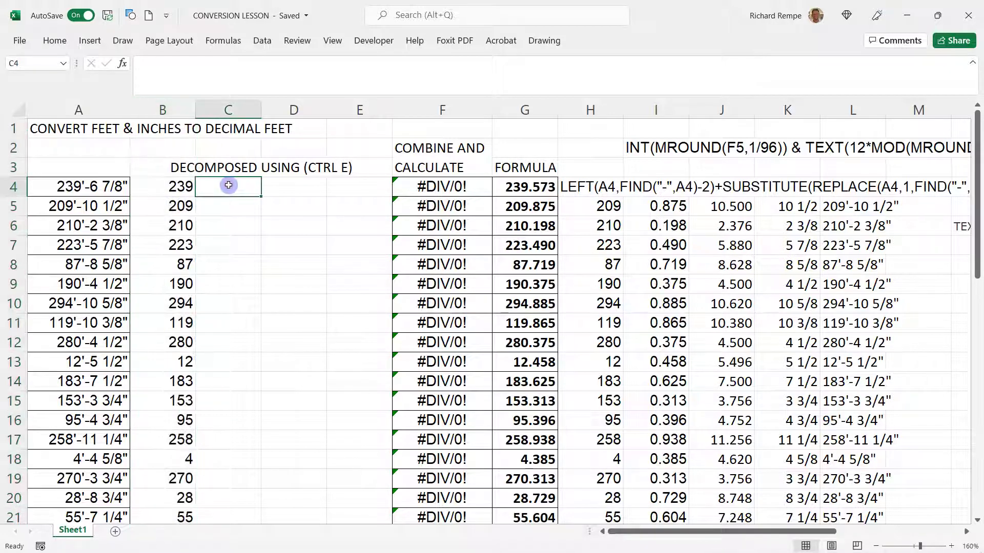
type("6")
right_click(229, 185)
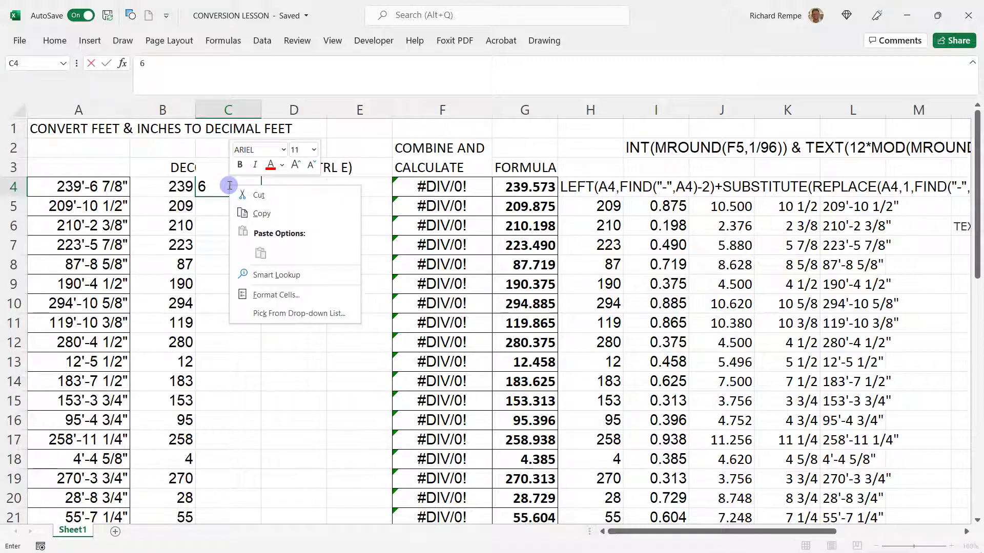
key("Escape")
key("Return")
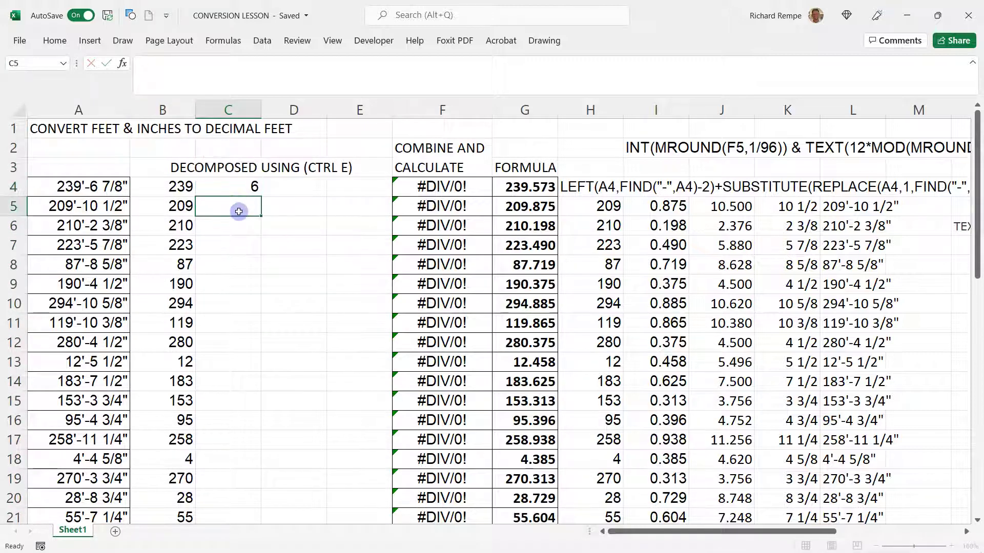
left_click(236, 181)
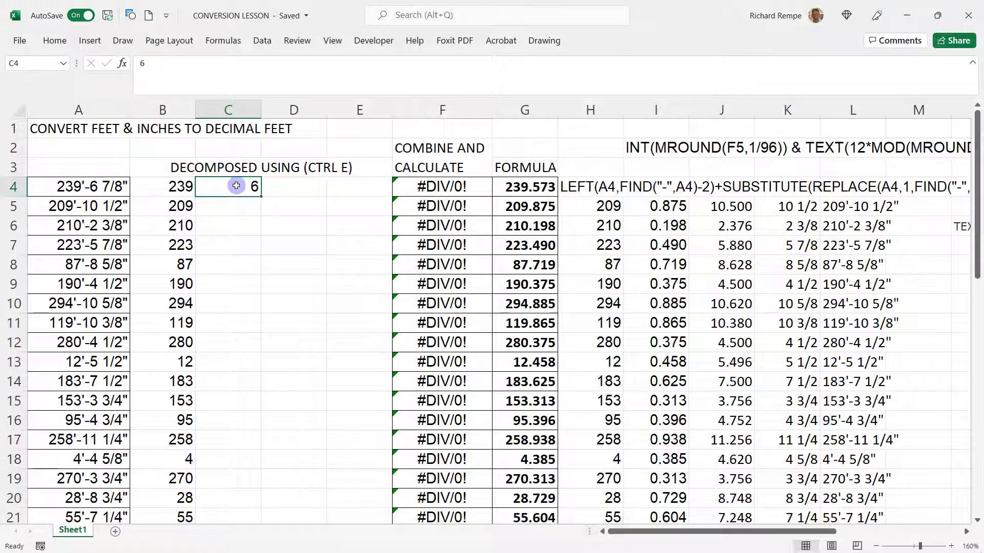
left_click_drag(236, 186, 207, 476)
key("ctrl+e")
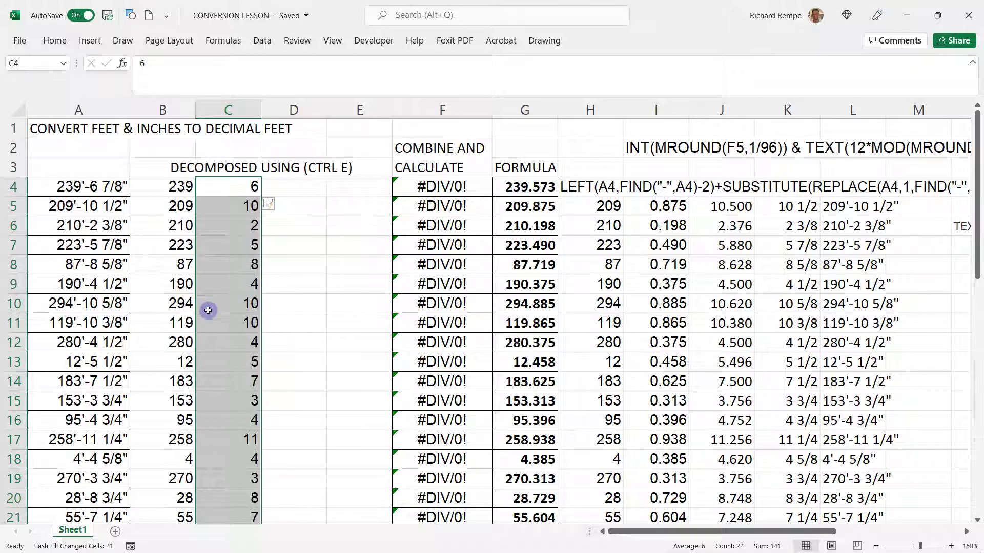
scroll(208, 311, "down", 3)
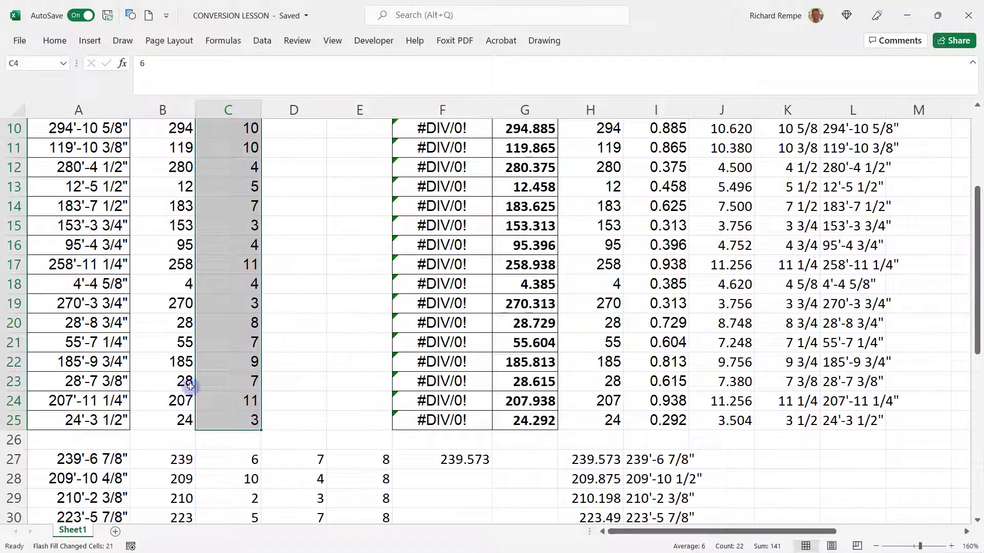
scroll(235, 158, "up", 3)
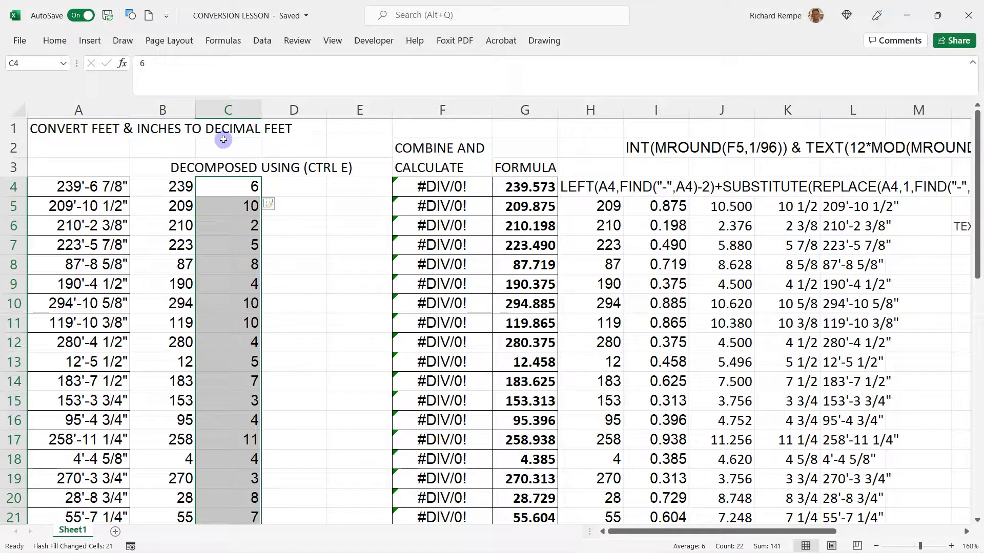
Step: Format column C as Number with 0 decimal places
right_click(238, 106)
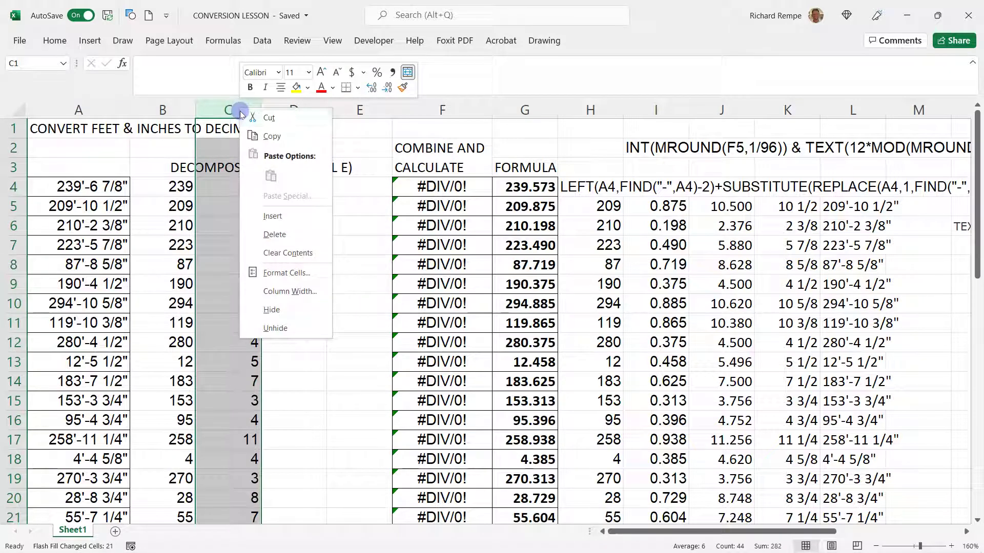
key("Escape")
key("ctrl+1")
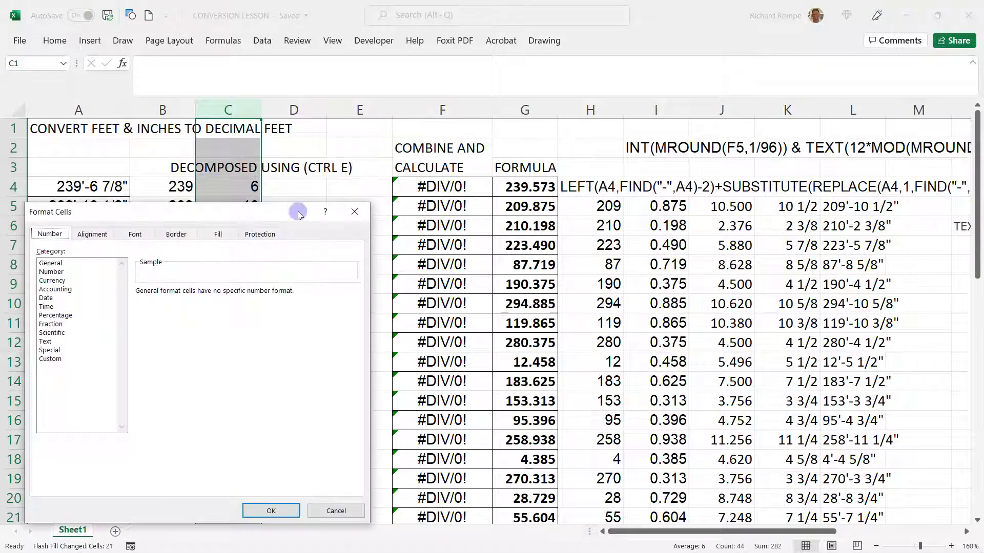
left_click(51, 272)
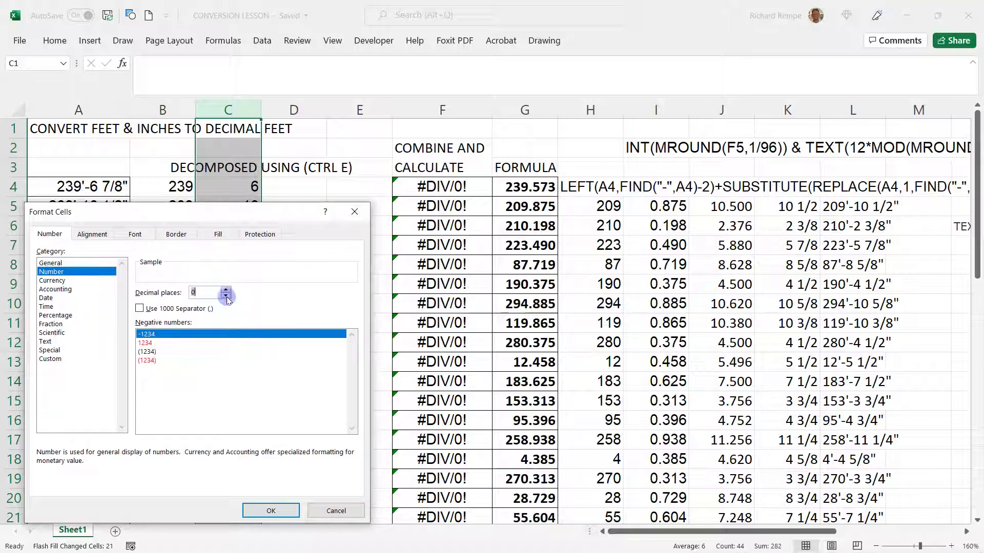
left_click(271, 511)
left_click(266, 277)
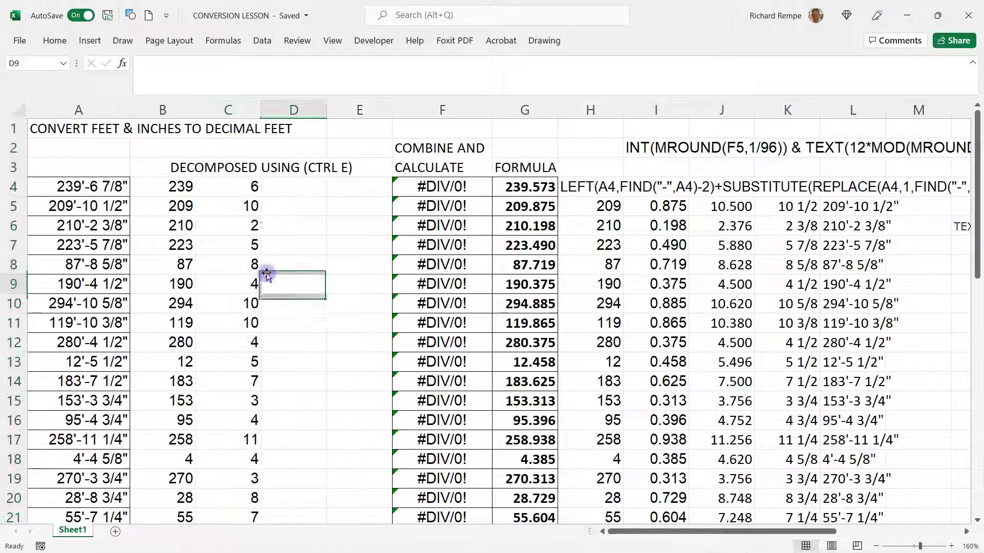
scroll(230, 287, "down", 2)
scroll(228, 307, "up", 2)
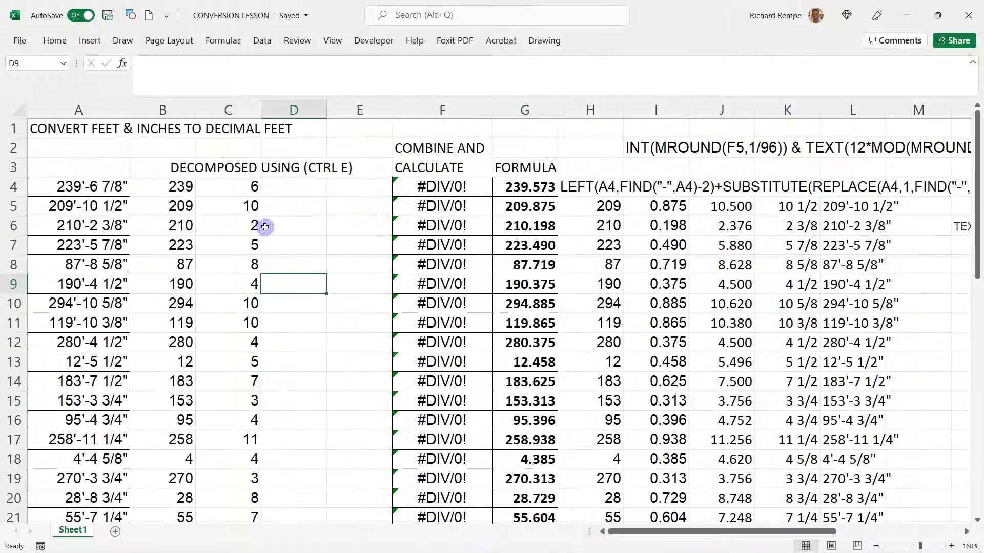
Step: Enter 7 in D4 as the fraction numerator and Flash Fill the numerators down through D25
left_click(297, 189)
type("7")
key("Return")
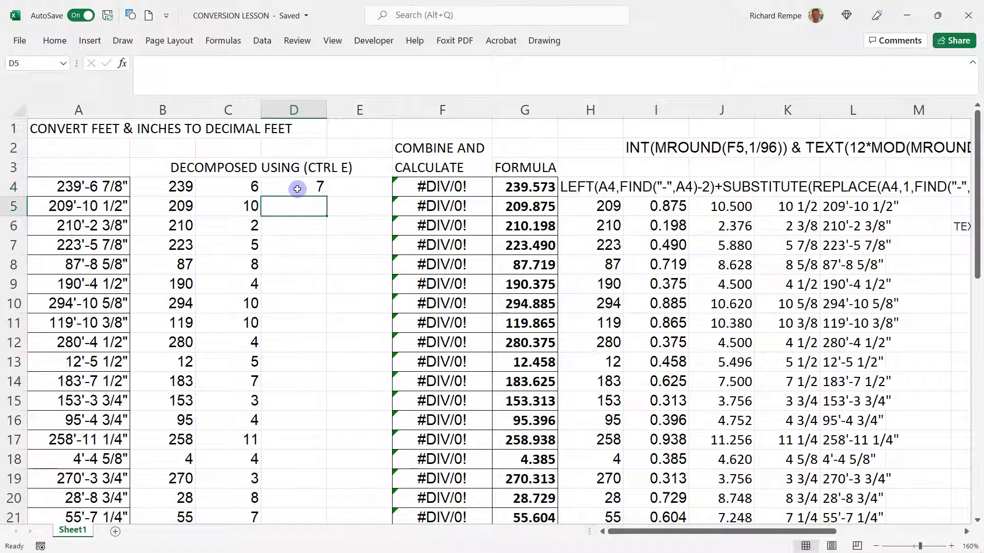
left_click_drag(305, 191, 290, 482)
key("ctrl+e")
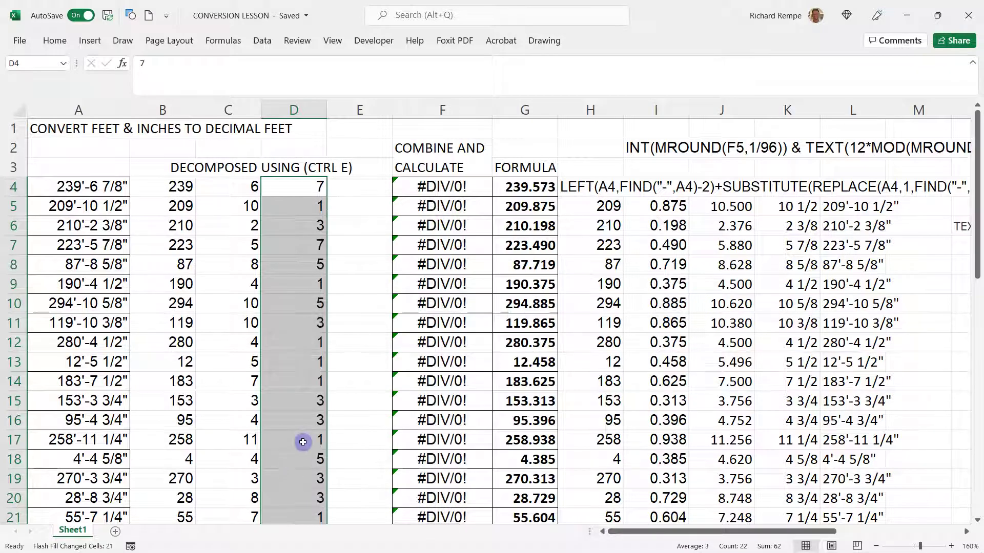
scroll(300, 436, "down", 5)
scroll(299, 396, "up", 2)
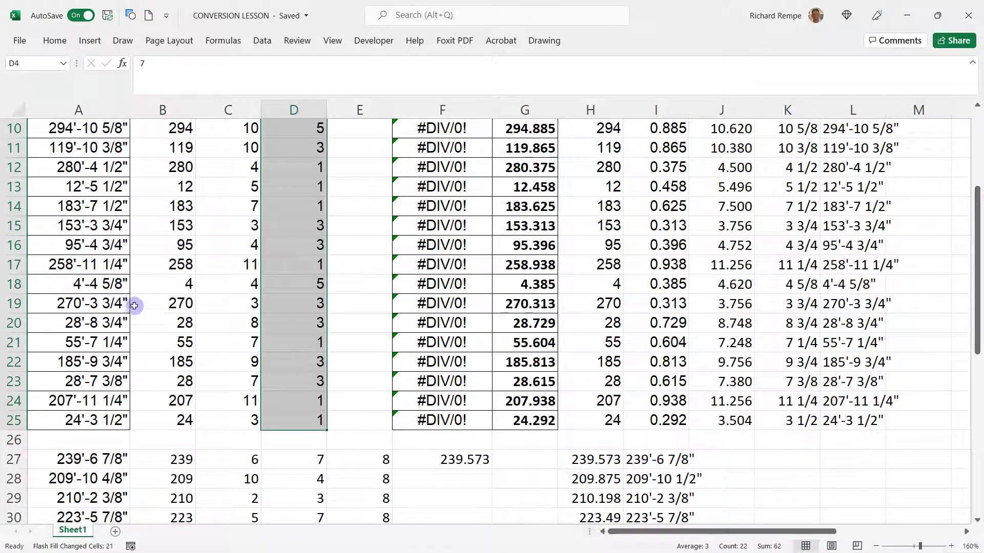
scroll(133, 215, "up", 3)
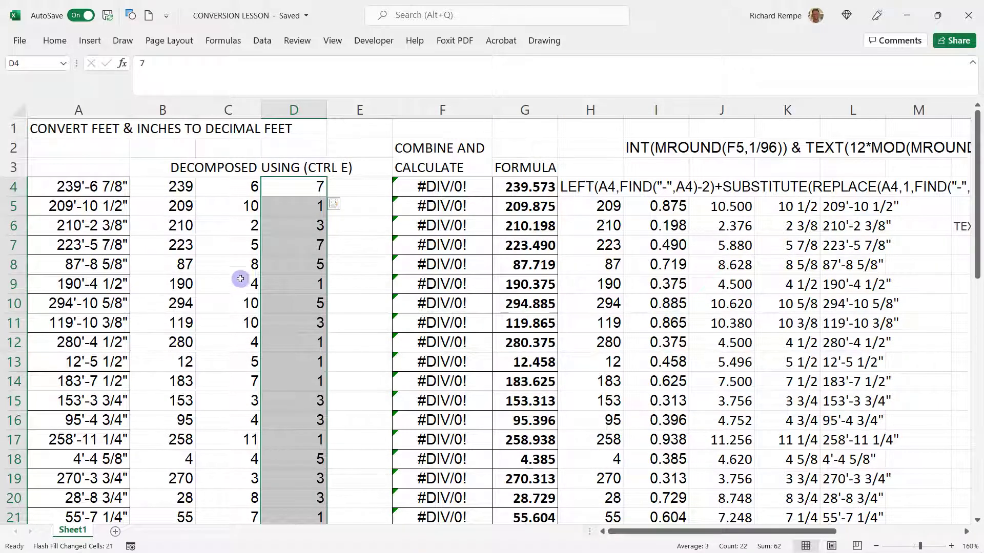
Step: Enter 8 in E4 as the fraction denominator and Flash Fill the denominators down through E25
left_click(363, 186)
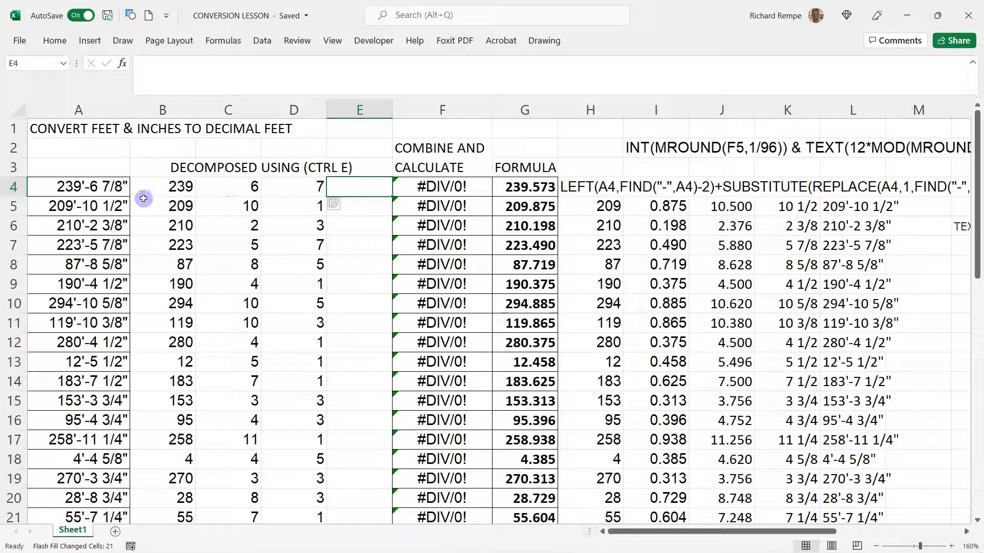
type("8")
key("Return")
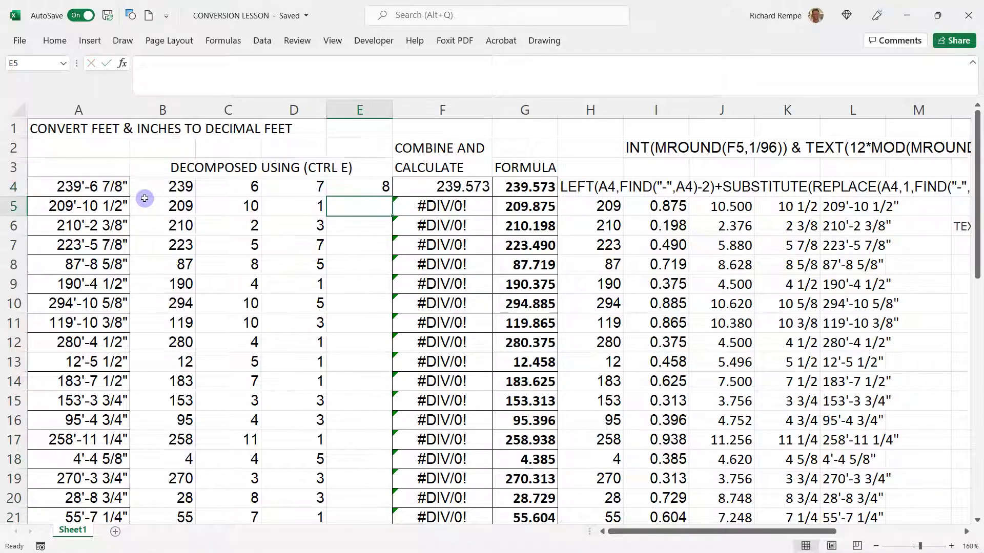
left_click_drag(359, 185, 348, 479)
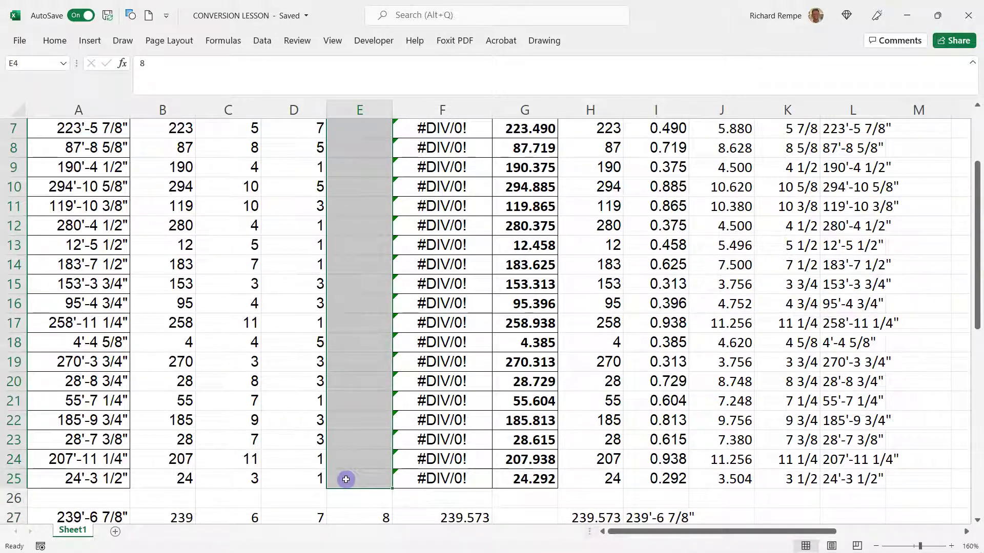
key("ctrl+e")
left_click(344, 382)
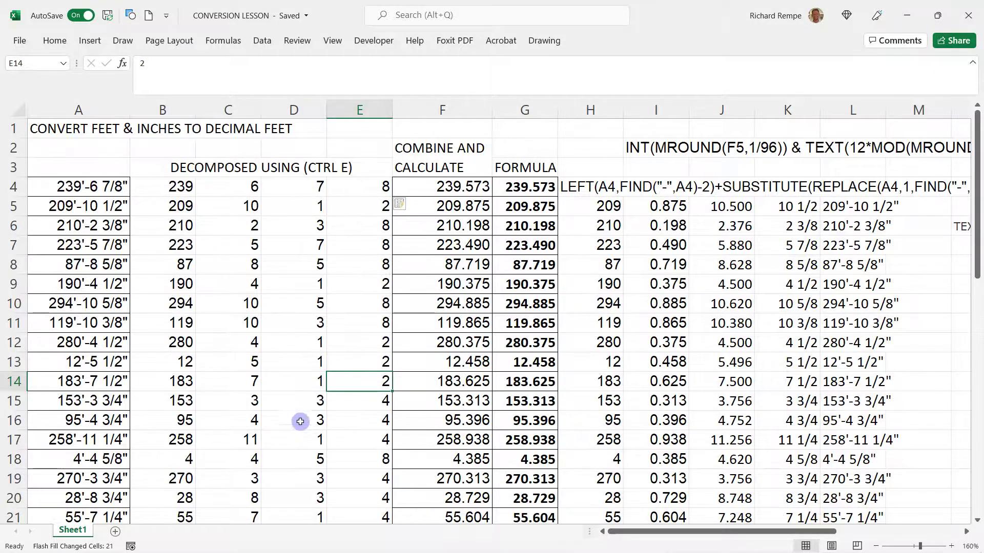
scroll(307, 410, "down", 2)
scroll(311, 406, "up", 2)
Step: Compare the combining formula in F4 with the single-cell formula in G4 and its text copy in H4
left_click(460, 189)
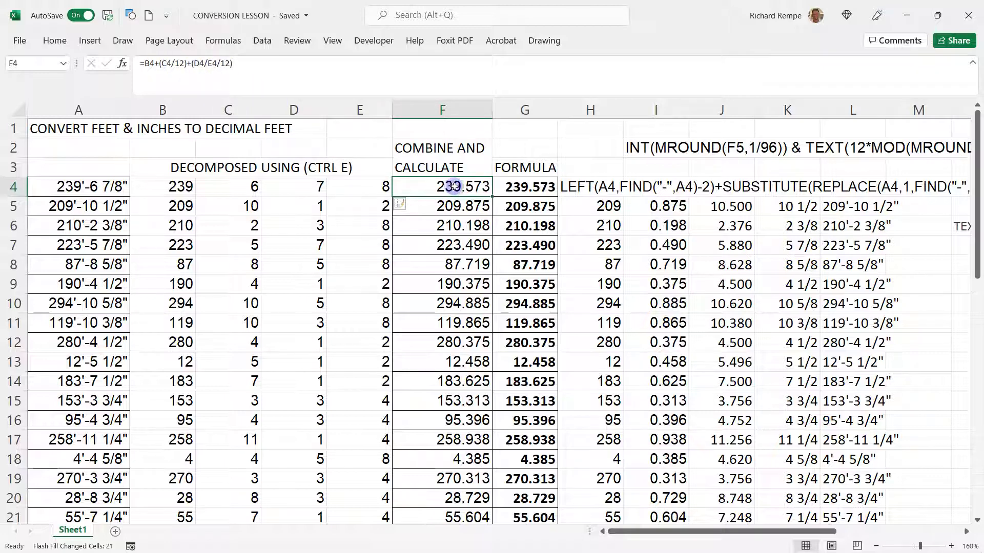
left_click(520, 187)
scroll(566, 204, "right", 3)
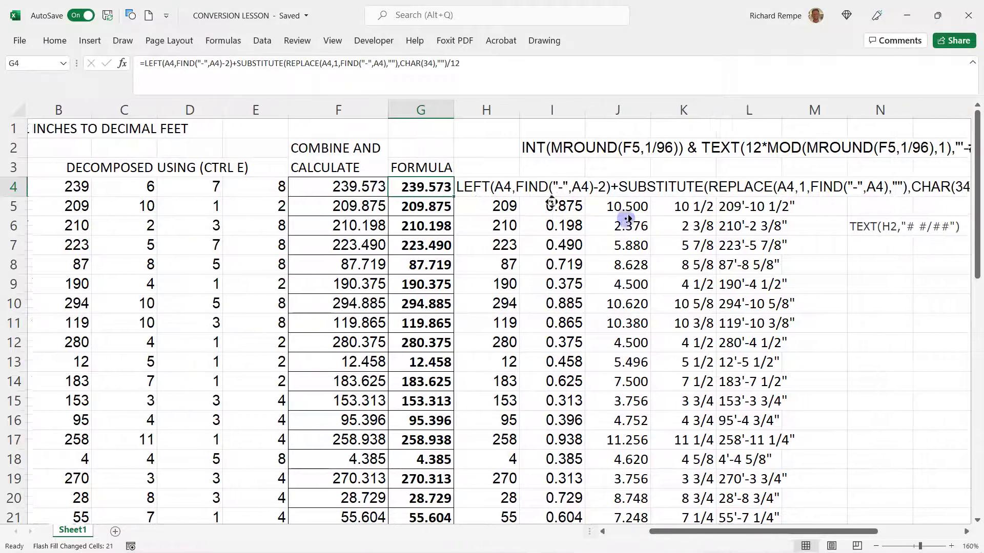
scroll(627, 219, "right", 4)
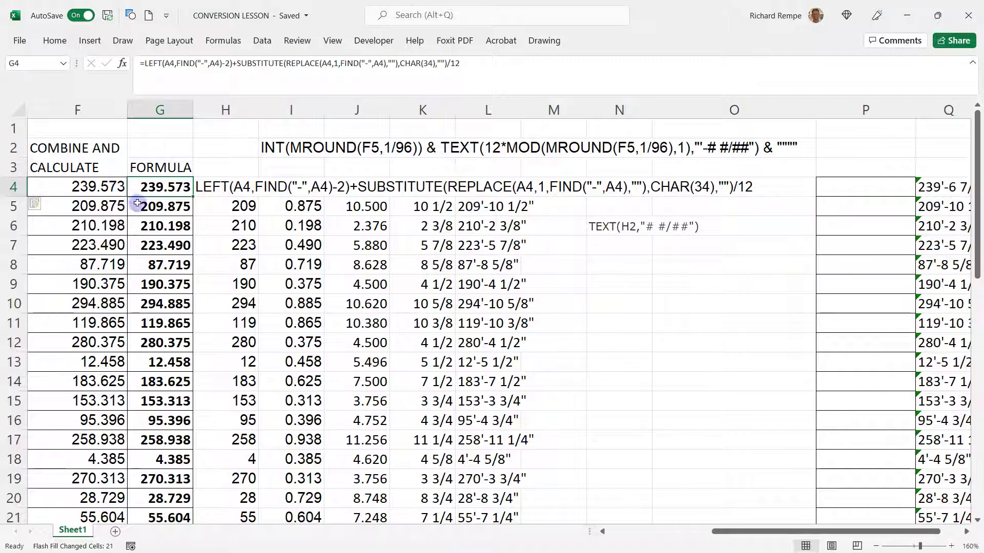
Step: Review the decomposed columns B to E against the decimal-feet results in columns F and G down to row 25
scroll(137, 204, "left", 5)
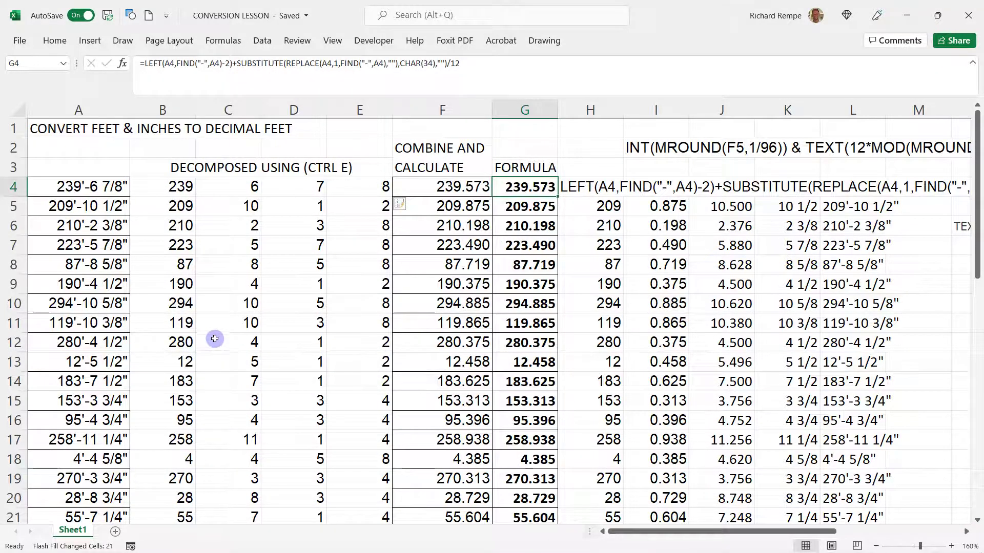
scroll(215, 339, "down", 3)
scroll(217, 335, "up", 1)
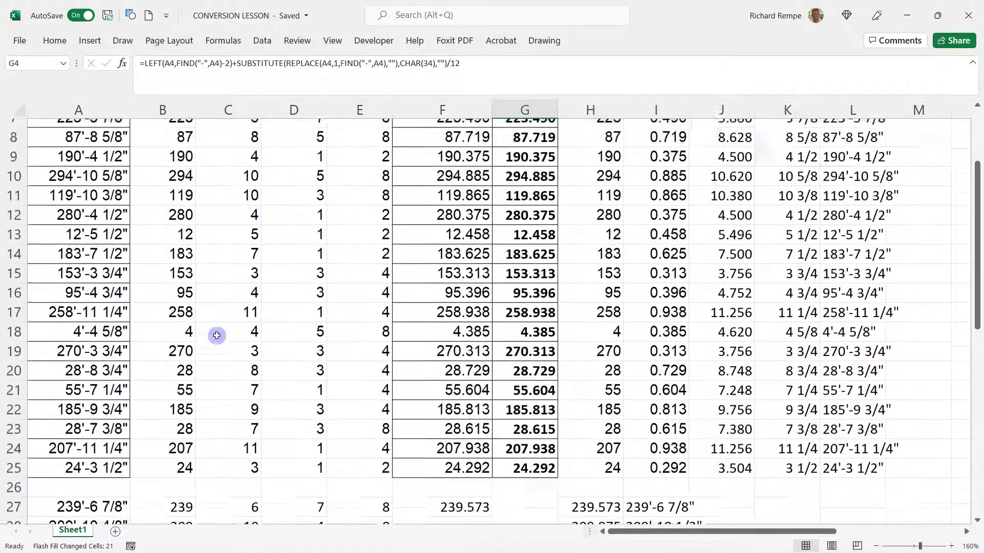
scroll(217, 336, "up", 1)
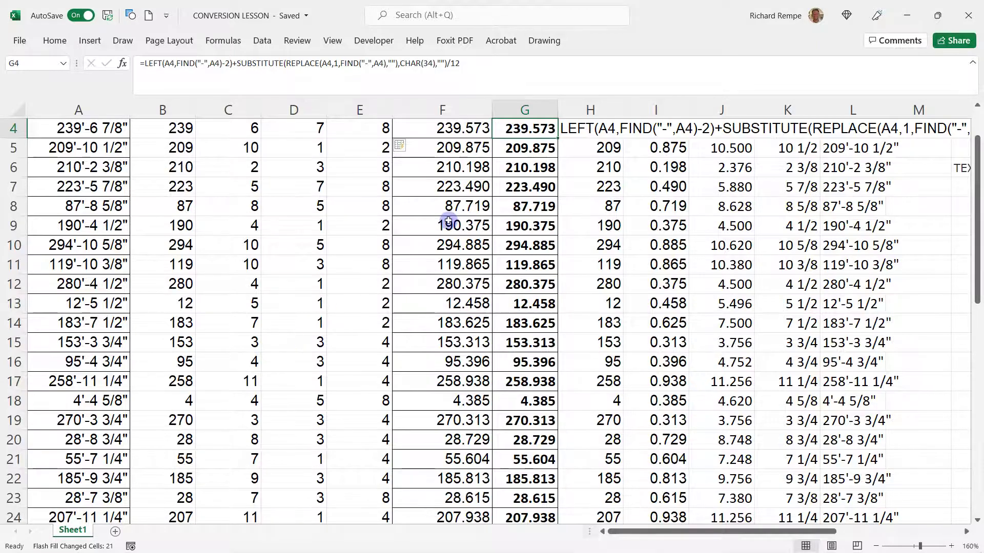
scroll(444, 222, "up", 1)
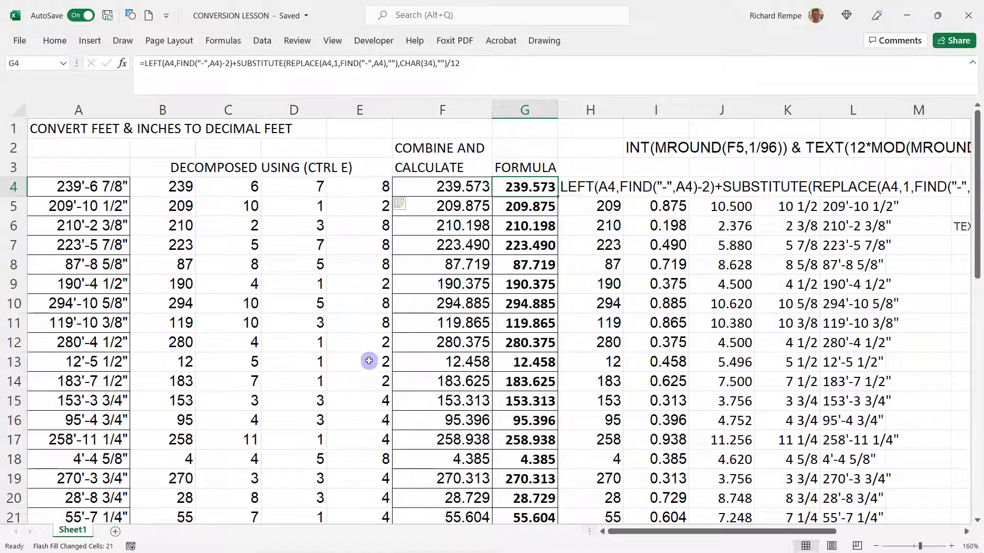
scroll(491, 340, "down", 1)
scroll(490, 340, "up", 1)
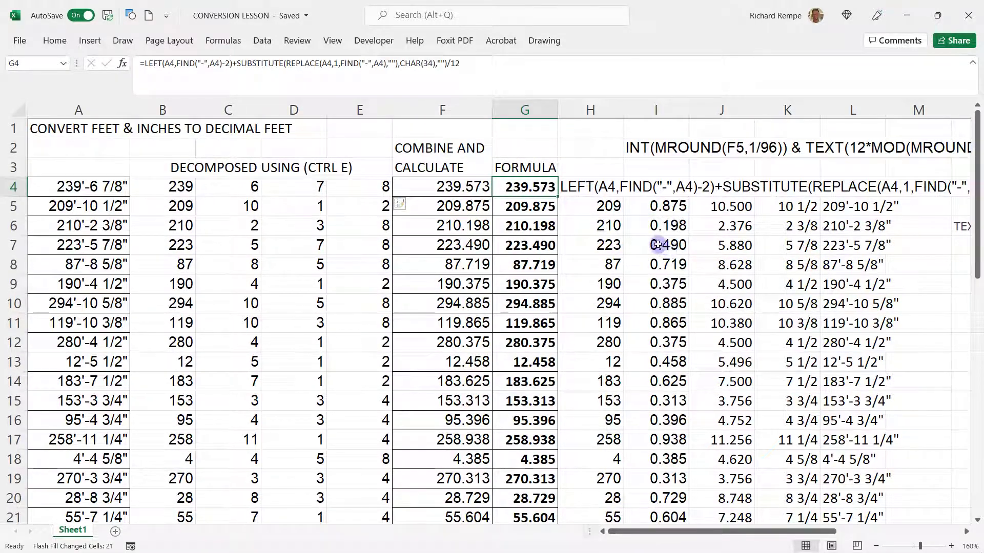
middle_click(624, 239)
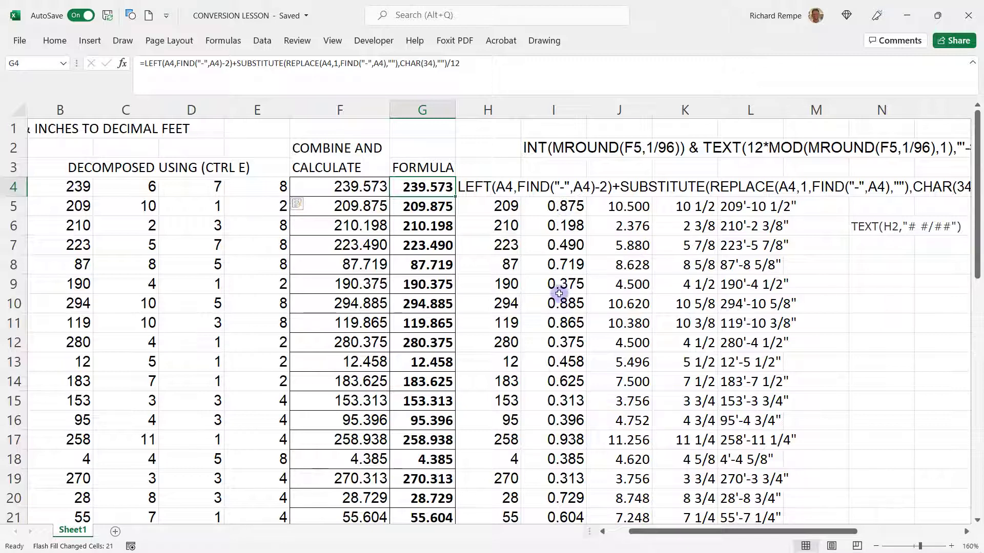
left_click(557, 111)
key("ctrl+b")
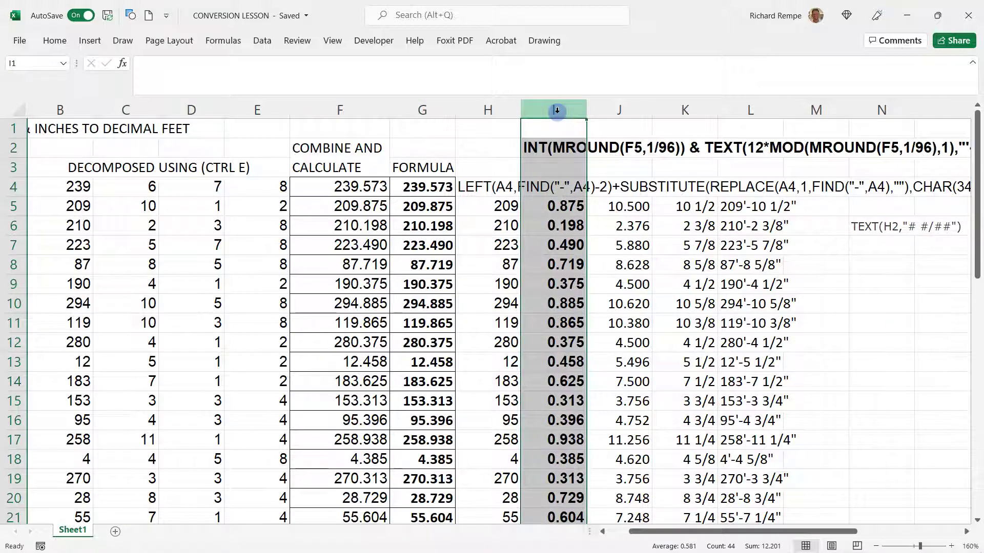
left_click(568, 273)
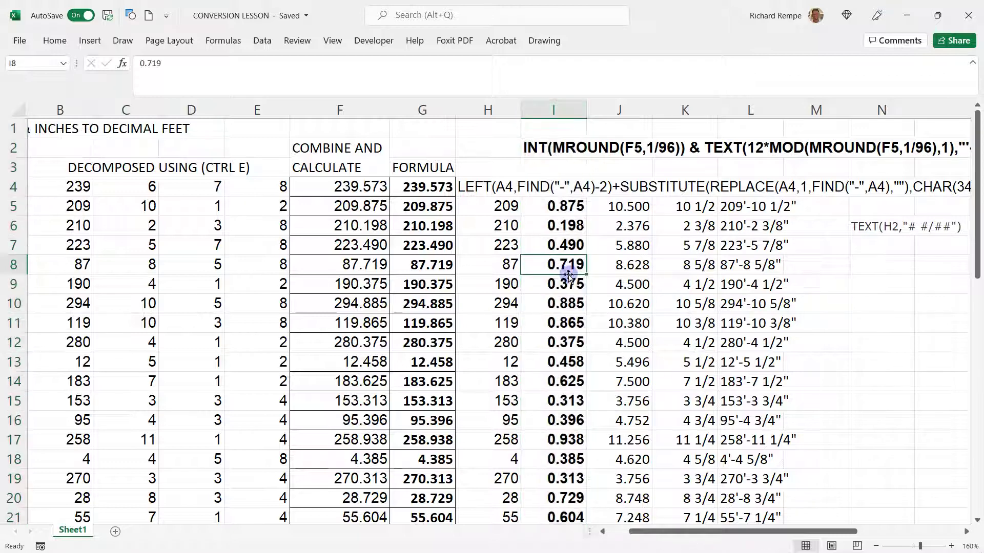
key("ctrl+z")
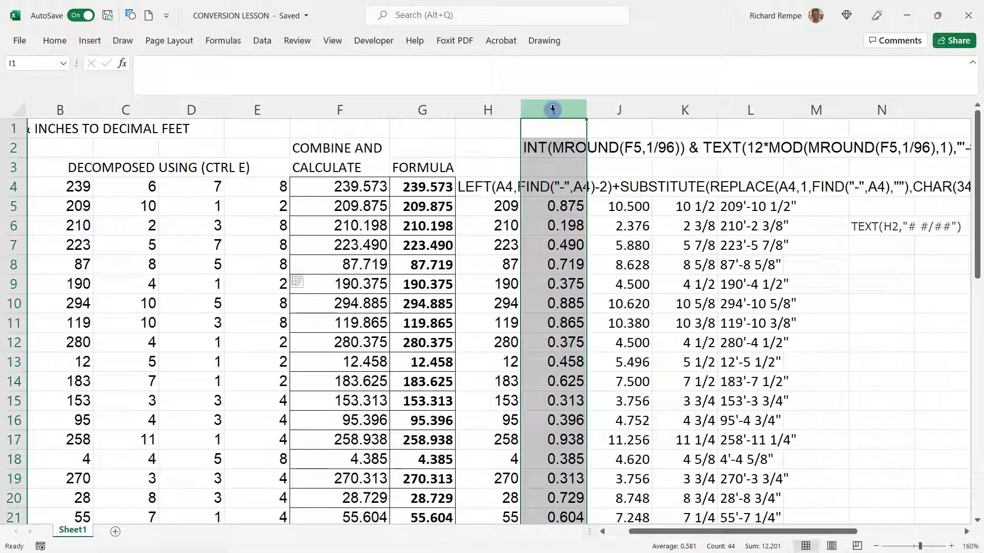
key("ctrl+1")
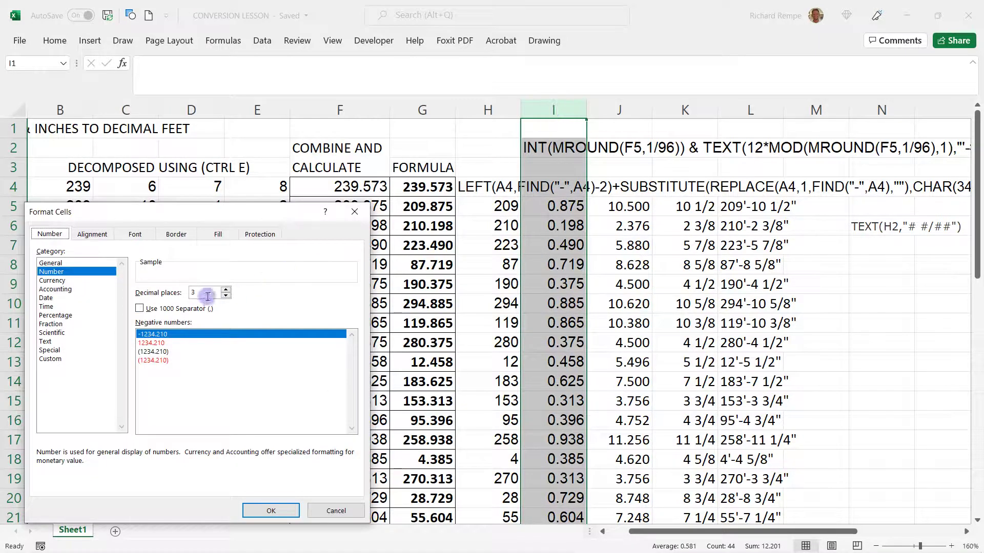
key("Escape")
Step: Compare the formula in G4 with its text copy in H4 and inspect the decomposed values in H5 and I5
left_click(569, 205)
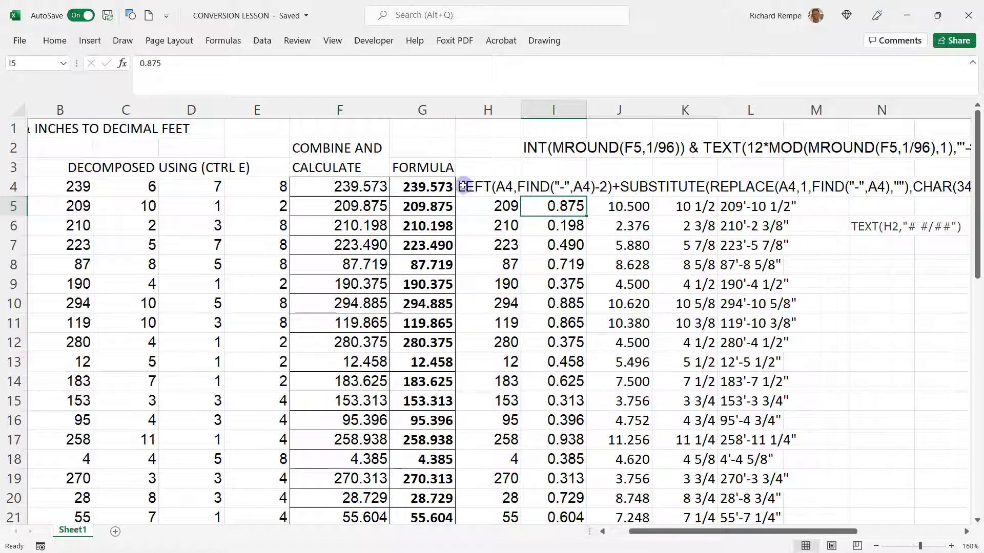
left_click(483, 183)
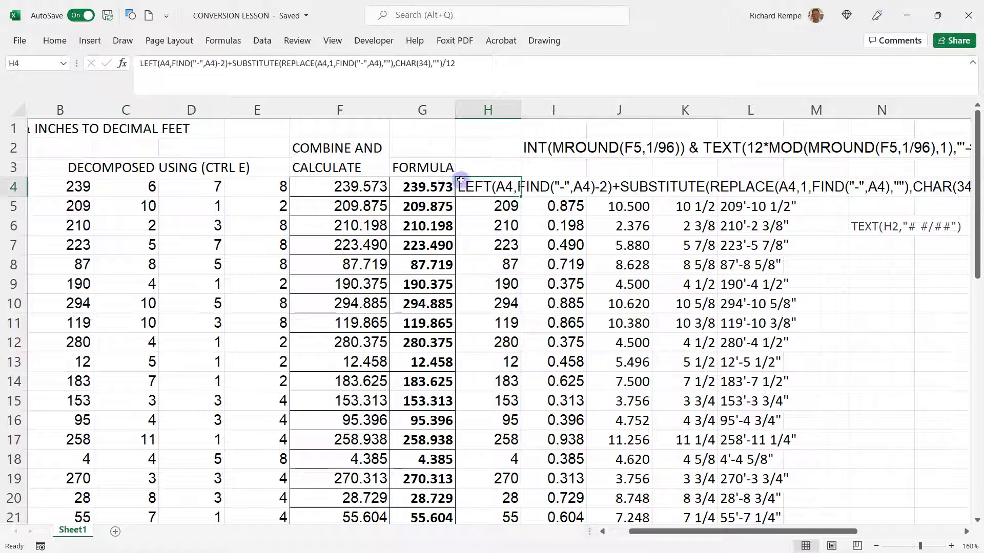
scroll(522, 184, "right", 3)
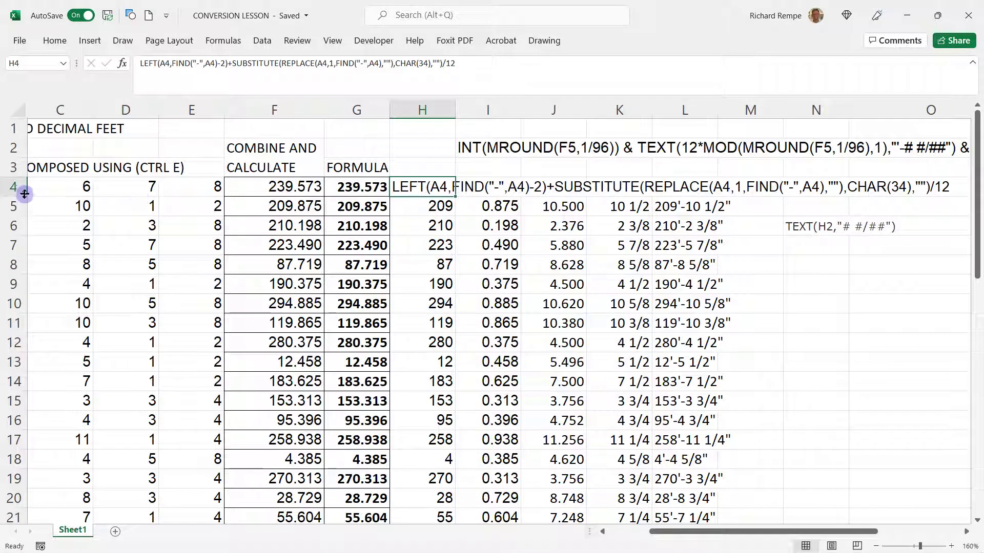
left_click(367, 186)
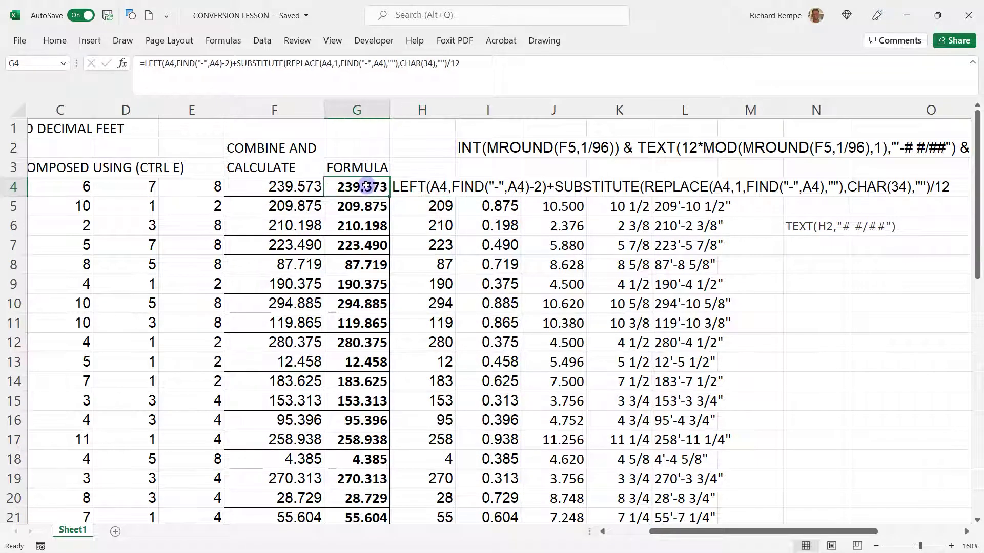
left_click(416, 206)
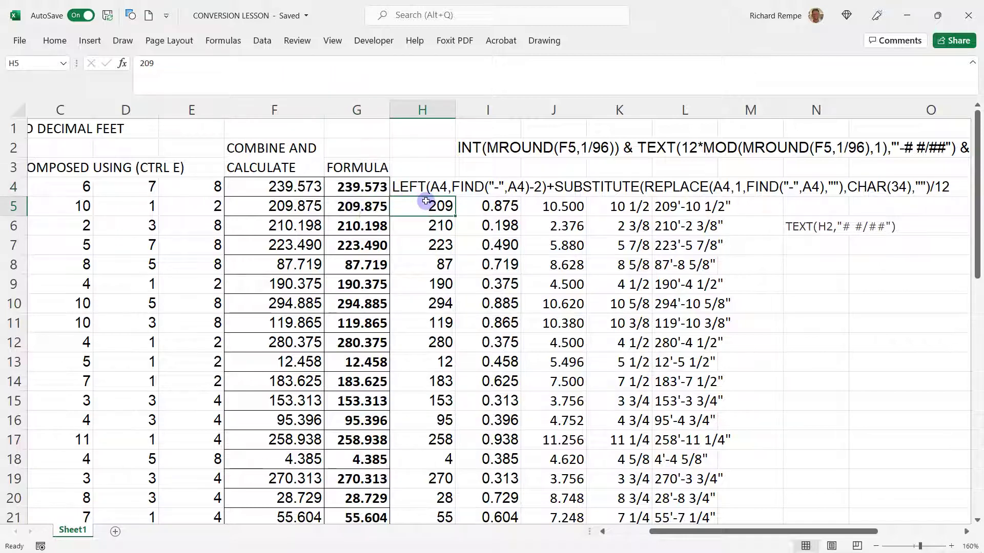
Step: Clear the contents of cells H6 through K25, keeping the example values in row 5
left_click_drag(431, 205, 630, 477)
scroll(630, 472, "up", 2)
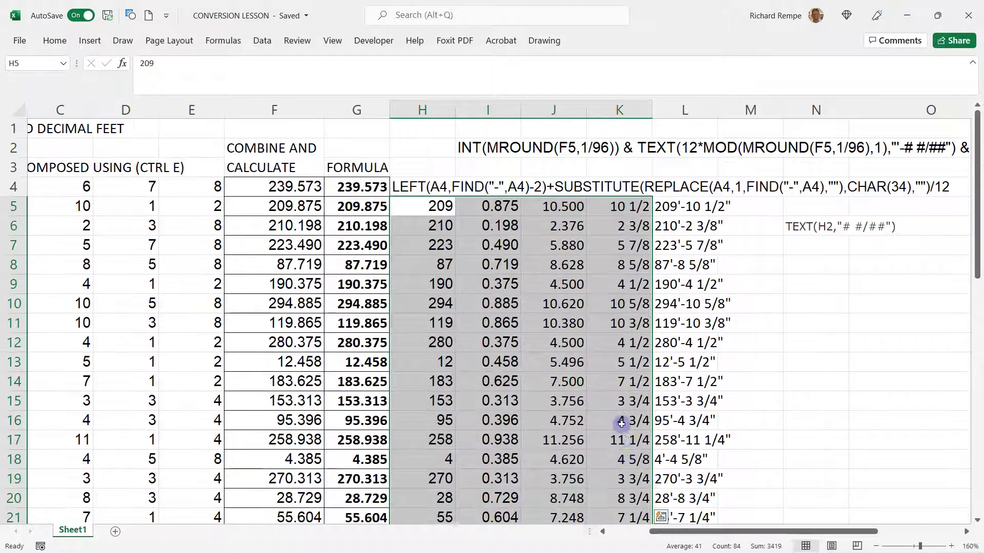
left_click(533, 265)
left_click_drag(428, 227, 623, 480)
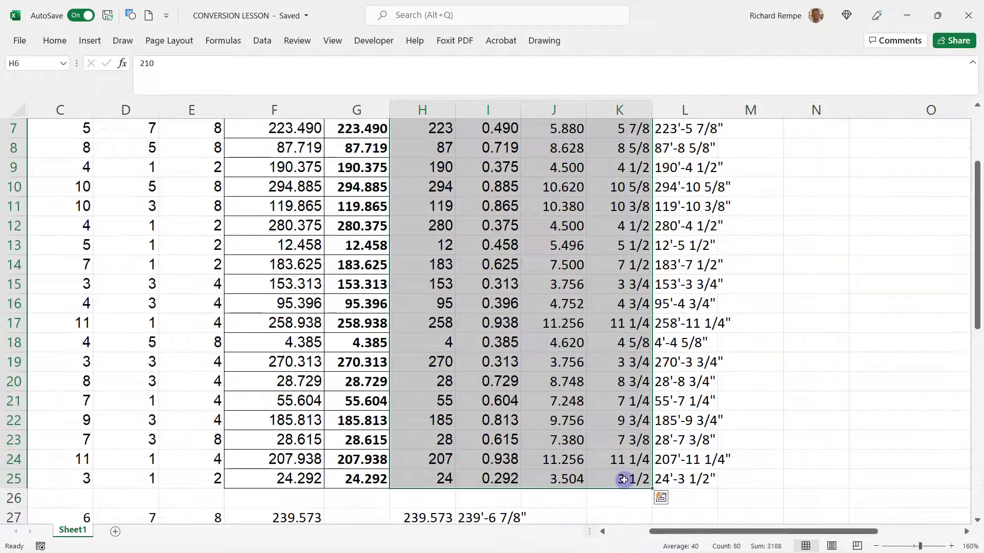
key("Delete")
Step: Enter 210 in H6 as the whole-feet part of the decimal value in G6
left_click(424, 227)
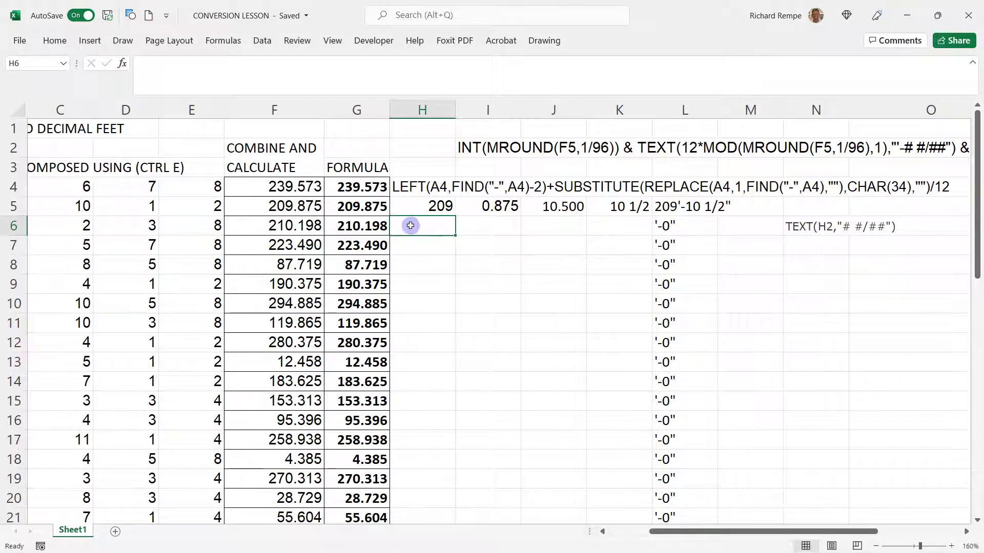
type("1")
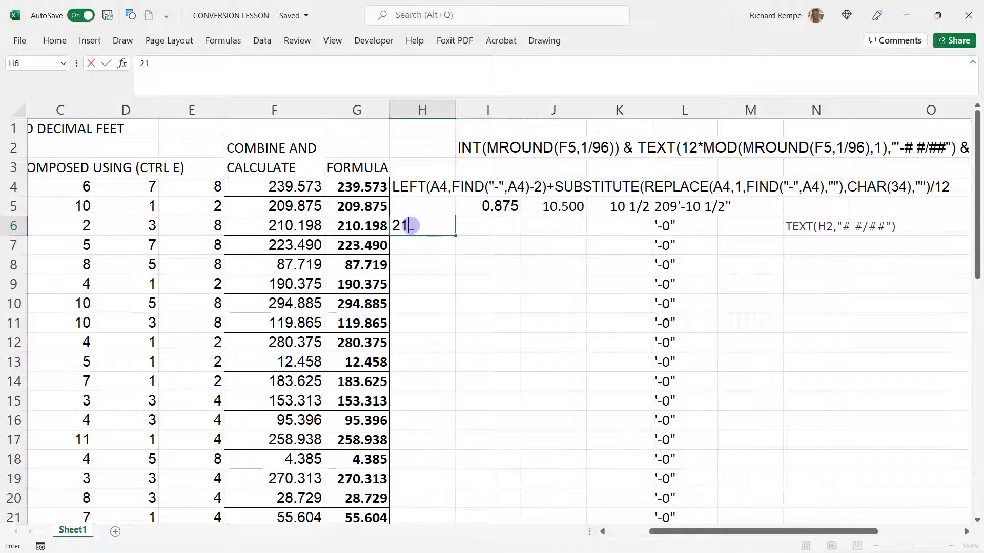
type("0")
key("Return")
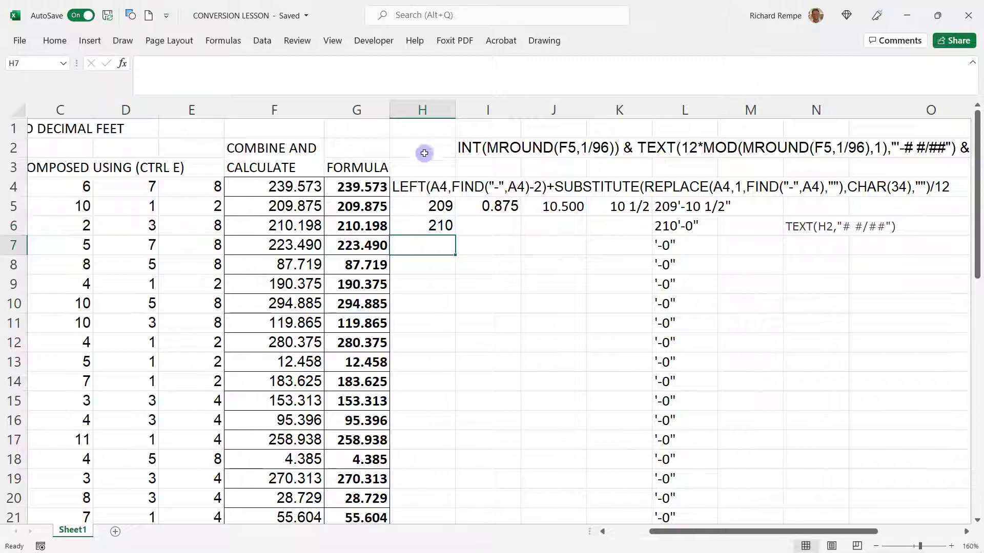
Step: Format column H as Number with 0 decimal places
right_click(432, 108)
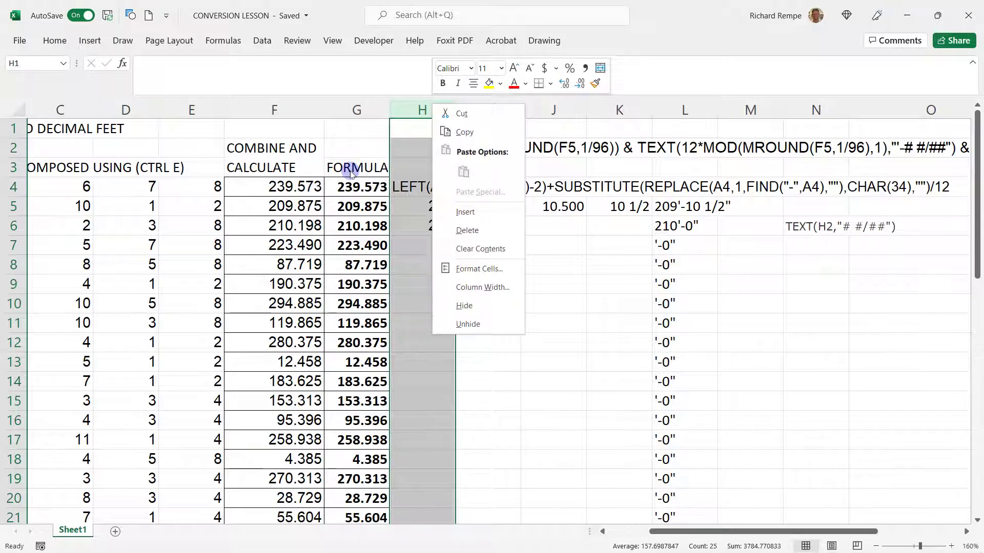
key("Escape")
key("ctrl+1")
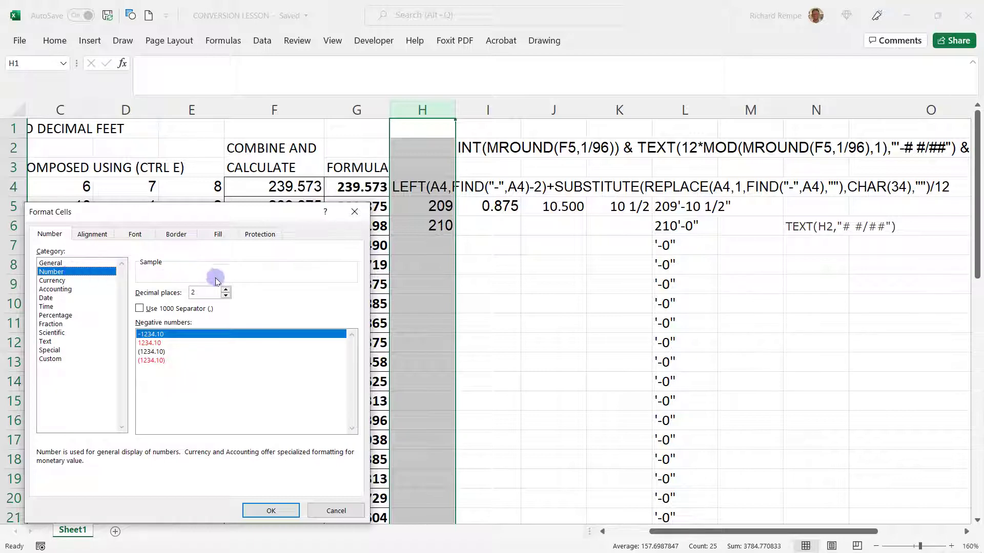
left_click(226, 295)
left_click(226, 296)
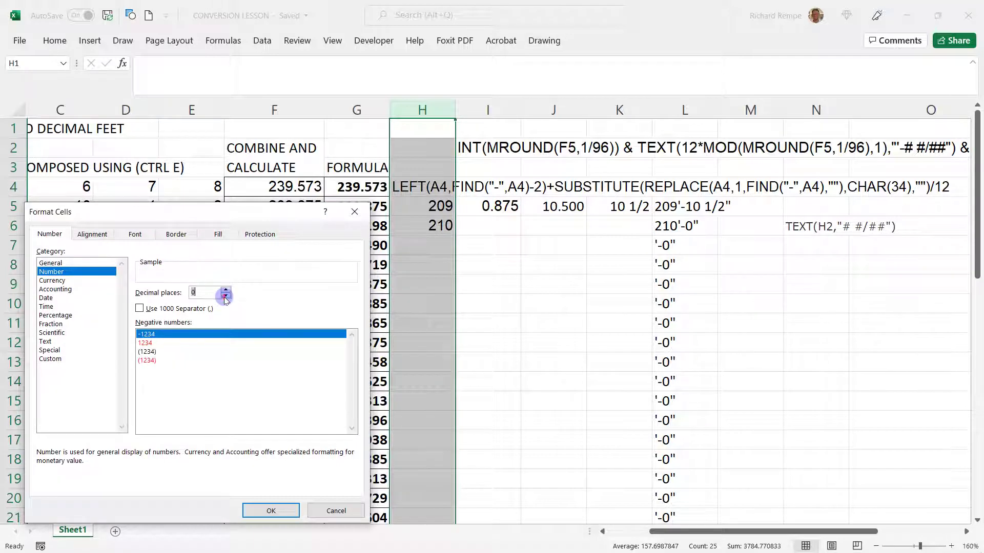
left_click(271, 510)
Step: Try to Flash Fill the whole feet from H6 down through H25, and undo the fill
left_click(543, 322)
left_click_drag(430, 225, 433, 479)
key("ctrl+e")
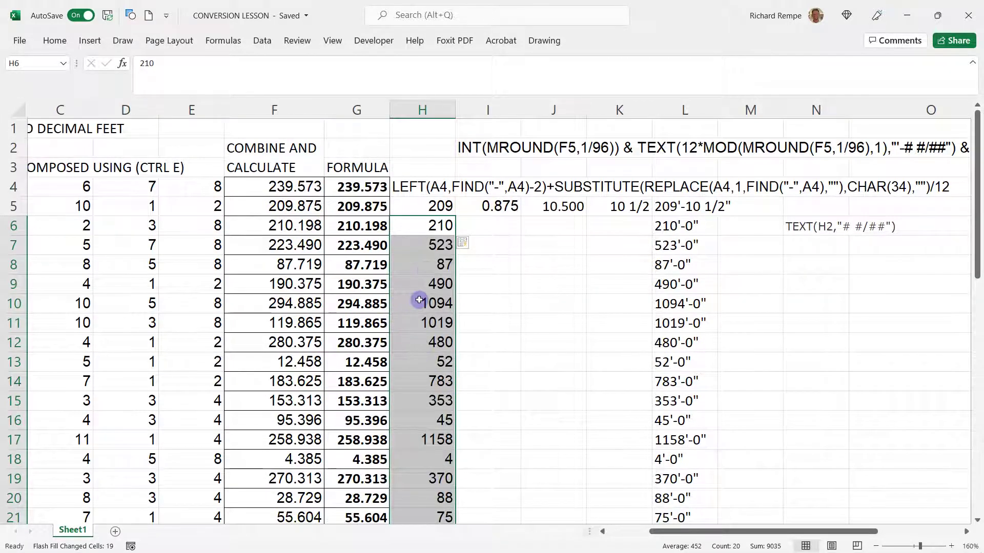
left_click(423, 243)
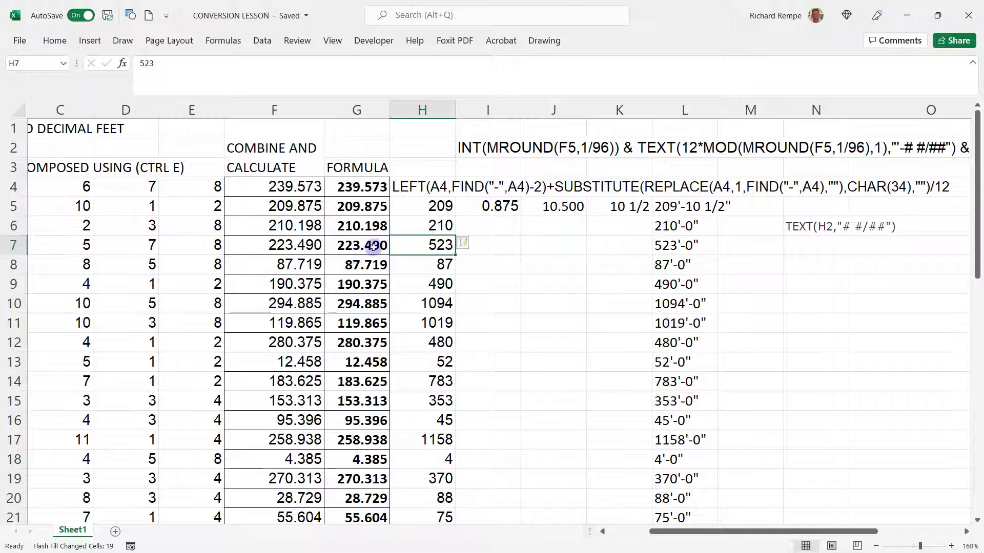
left_click(465, 242)
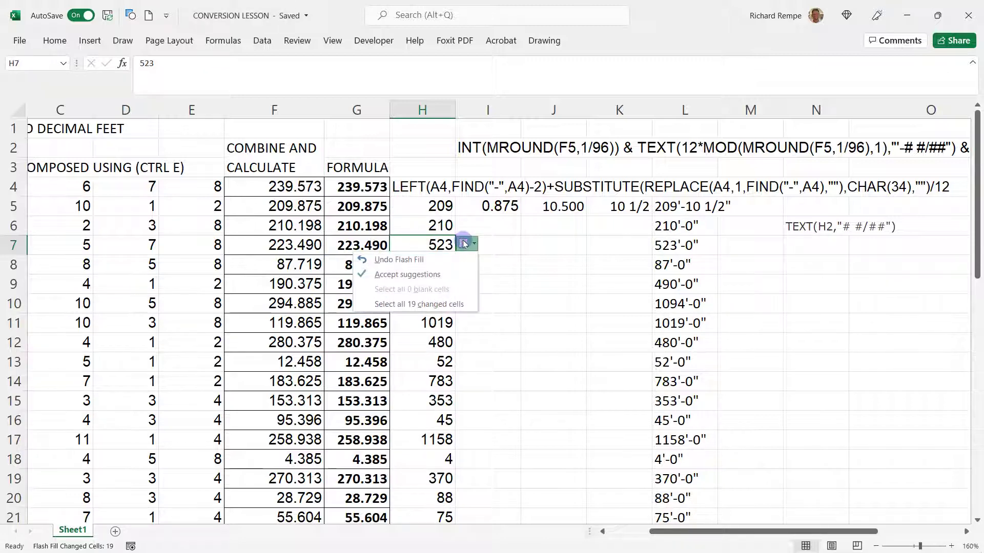
left_click(399, 260)
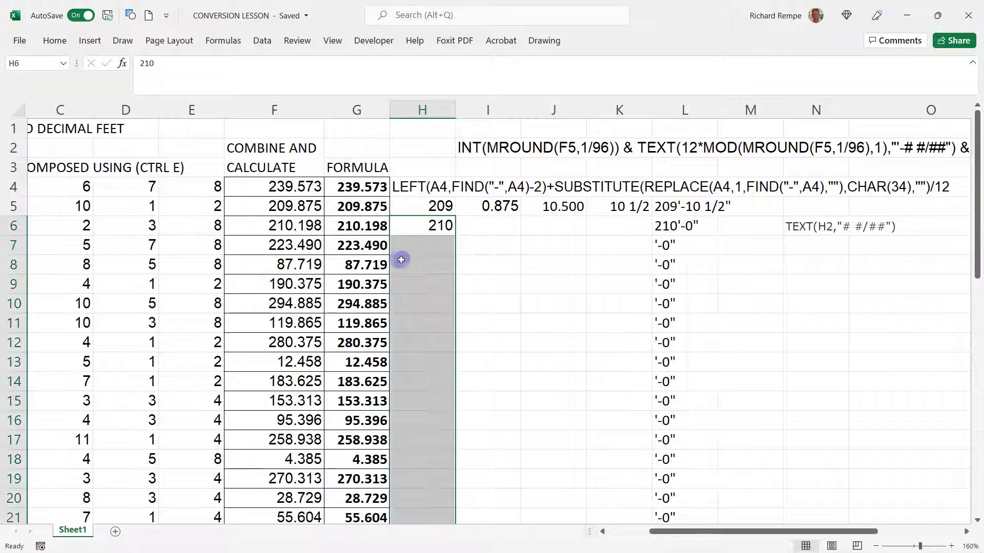
Step: Enter 223 in H7 as a further whole-feet example and Flash Fill the feet down through H25
left_click(427, 226)
left_click(424, 248)
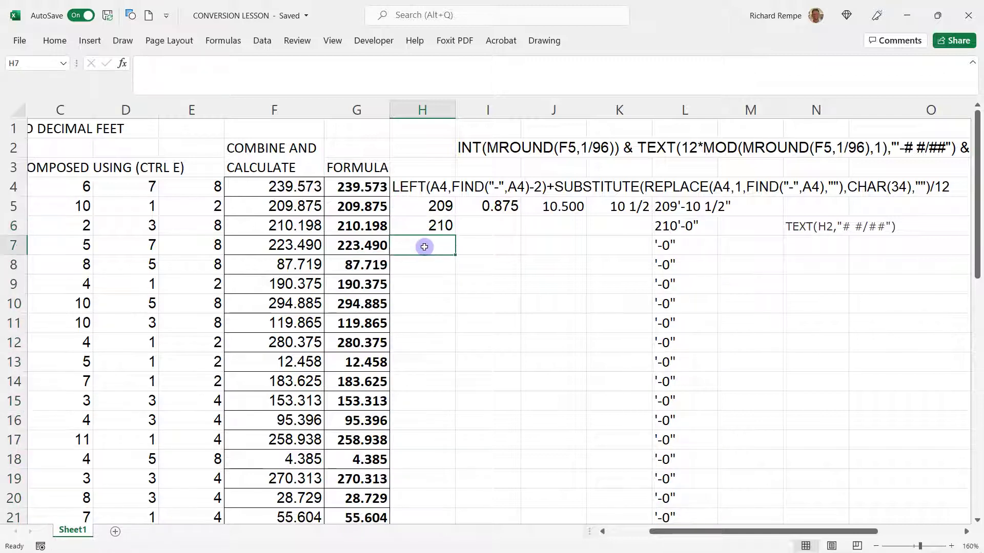
type("223")
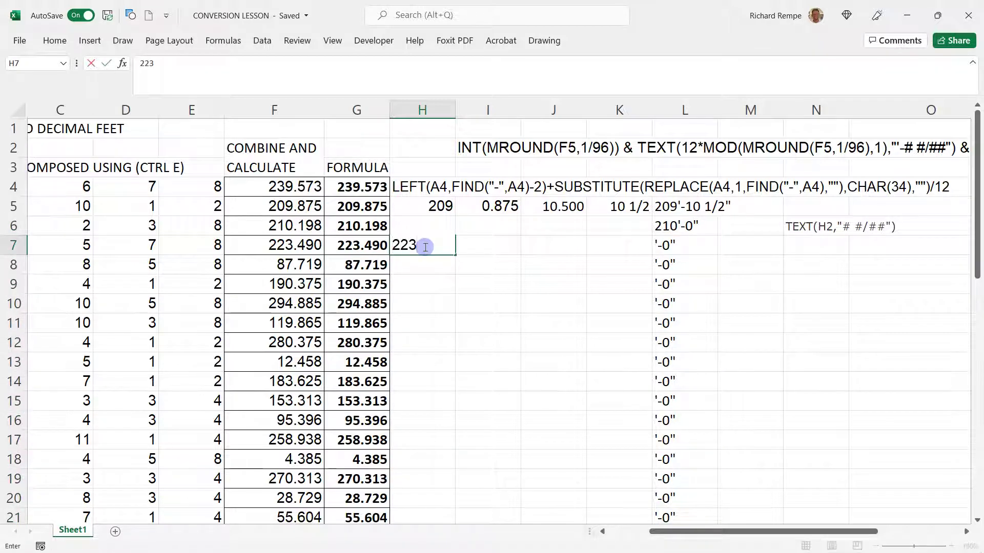
key("Return")
left_click_drag(425, 248, 423, 487)
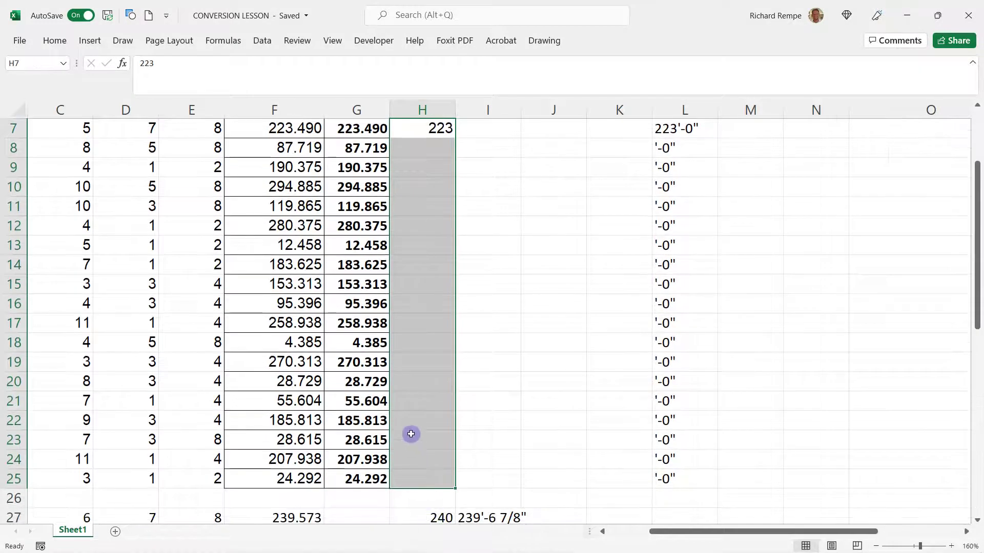
key("ctrl+e")
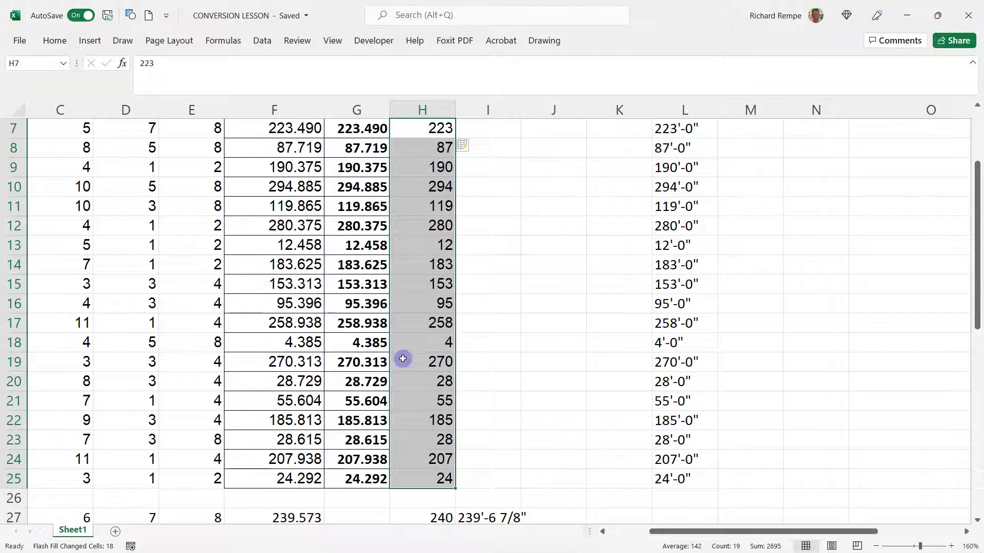
scroll(442, 379, "up", 2)
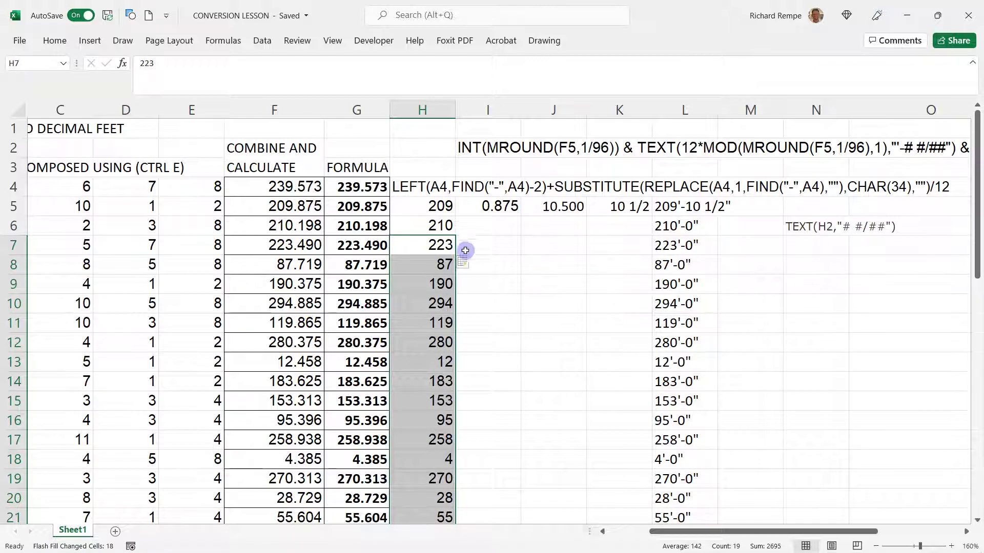
left_click(439, 225)
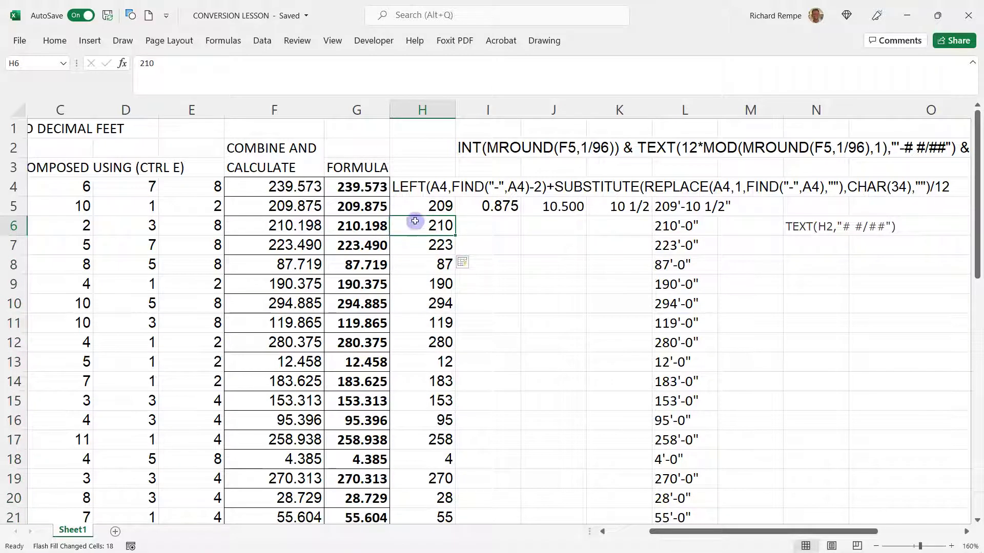
Step: Enter .198 in I6 as the decimal-feet remainder and Flash Fill the remainders down through I25
left_click(475, 229)
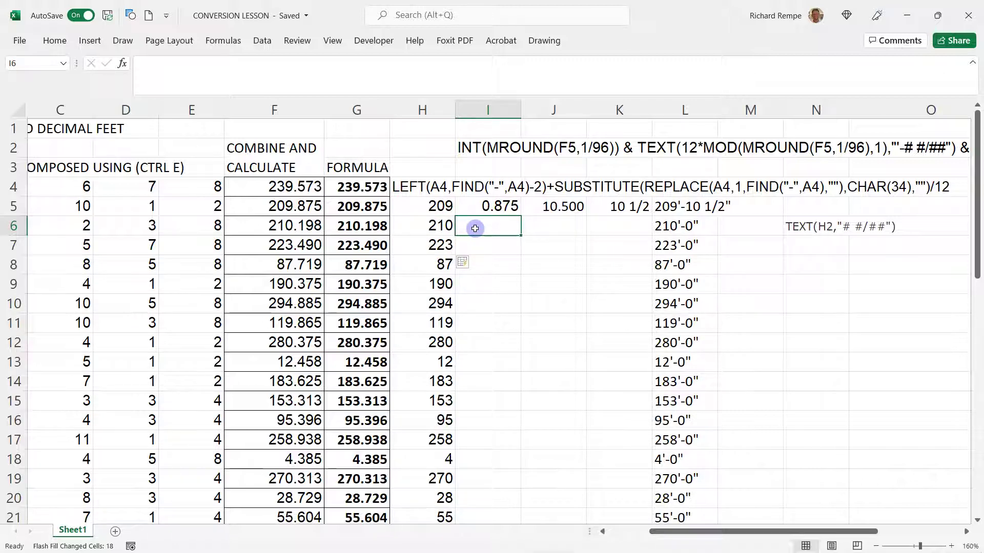
type(".198")
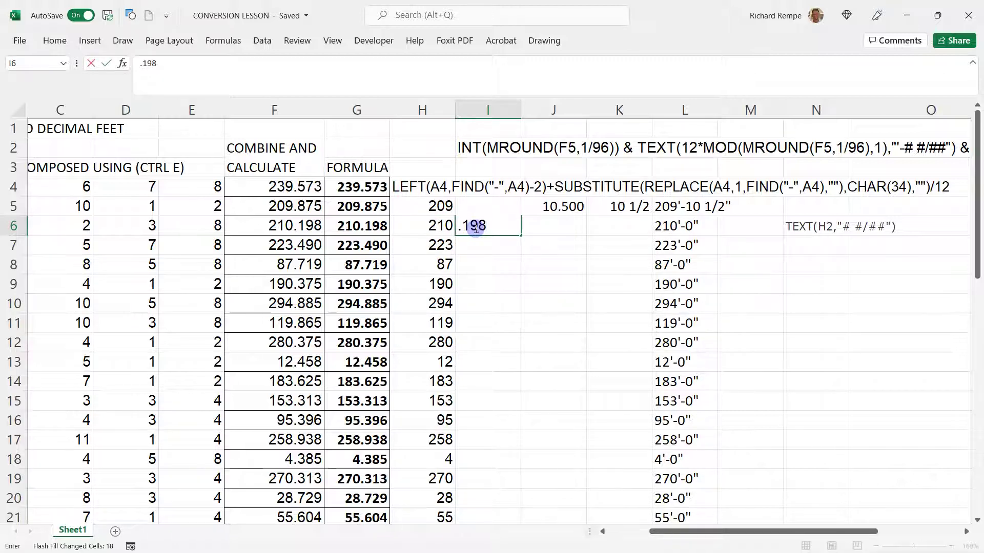
key("Return")
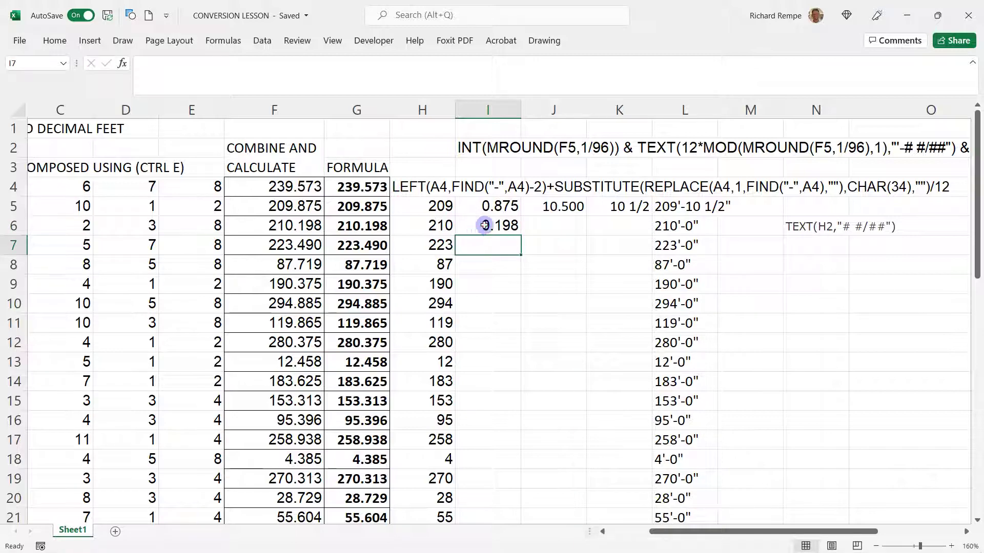
left_click(493, 225)
left_click_drag(498, 225, 495, 470)
key("ctrl+e")
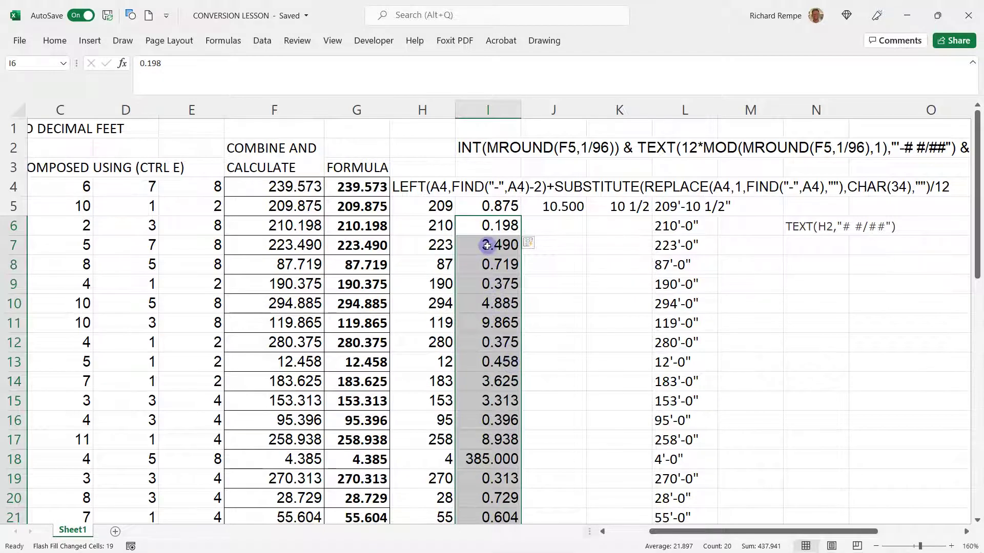
Step: Correct the flash-filled remainder in I7 to 0.49, replacing its whole-number digit with 0
left_click(487, 245)
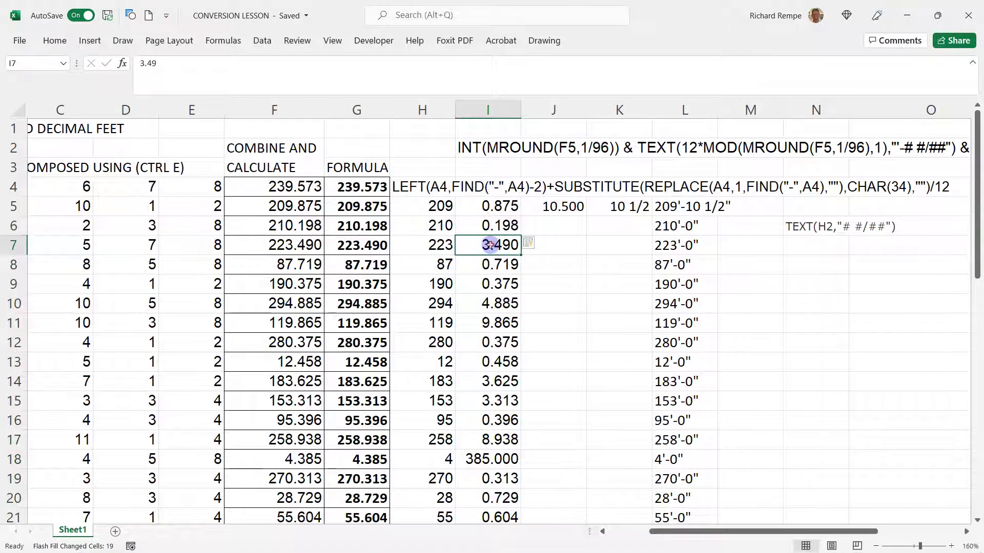
double_click(491, 245)
left_click_drag(497, 244, 488, 247)
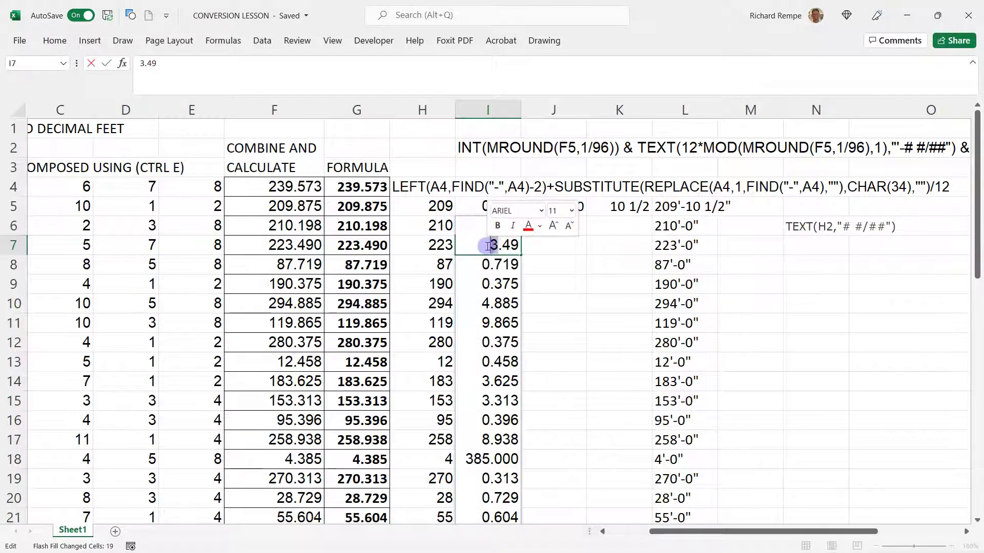
type("0")
key("Return")
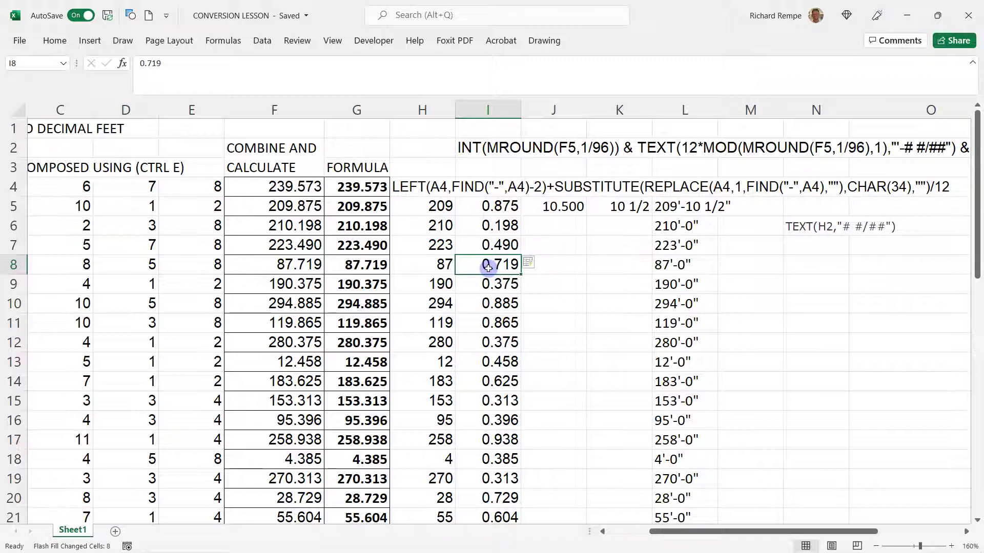
Step: Enter the formula =I6*12 in J6 to convert the decimal-feet remainder to inches, following the pattern of J5
scroll(488, 271, "down", 1)
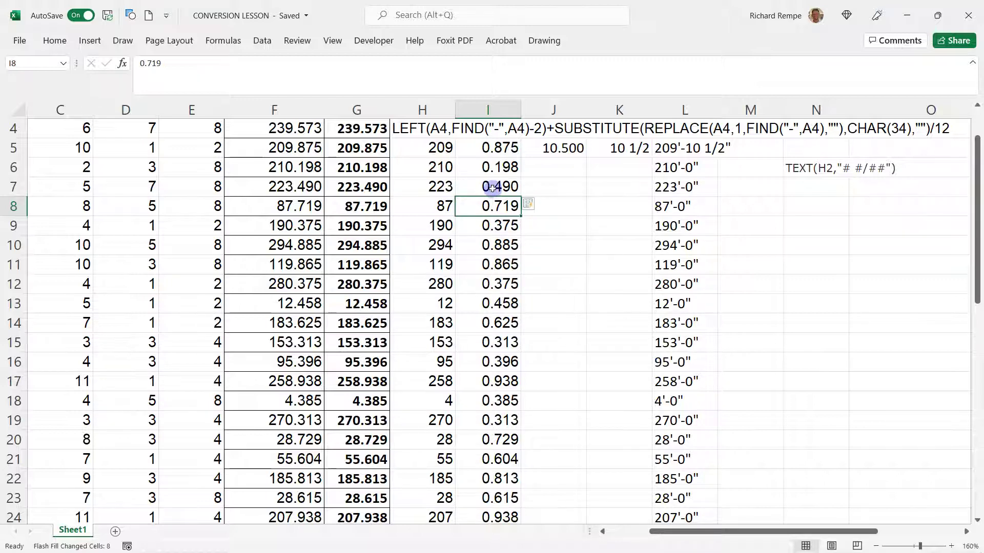
left_click(551, 160)
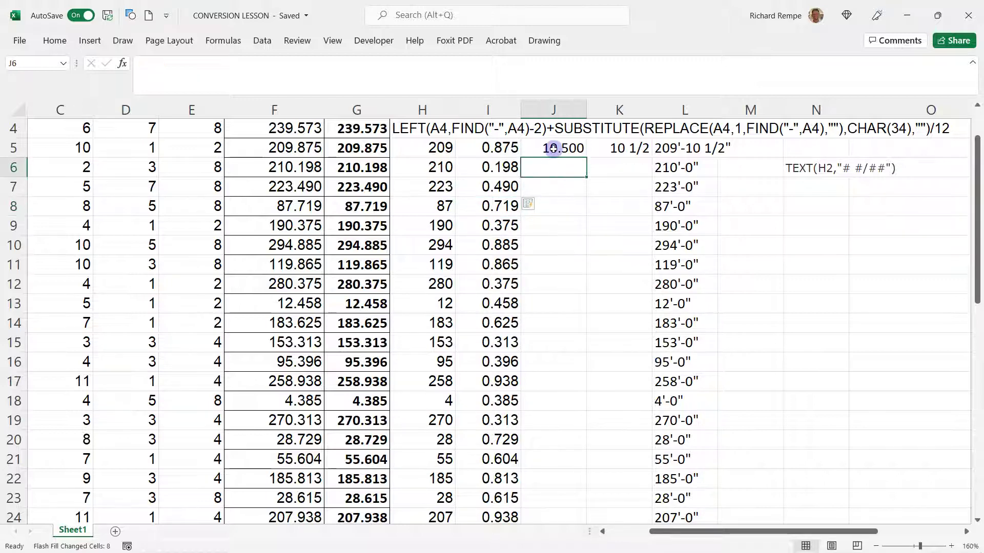
left_click(552, 148)
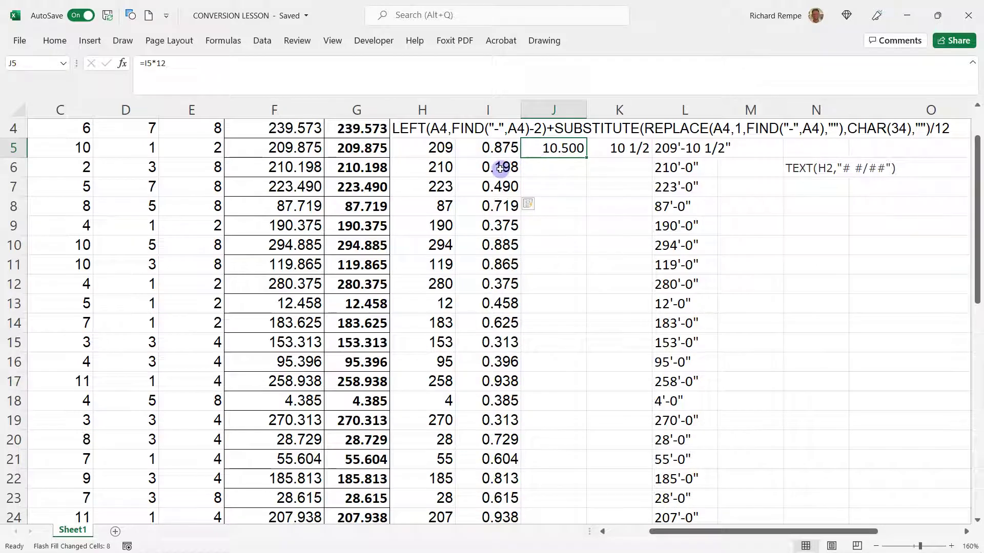
scroll(507, 170, "up", 1)
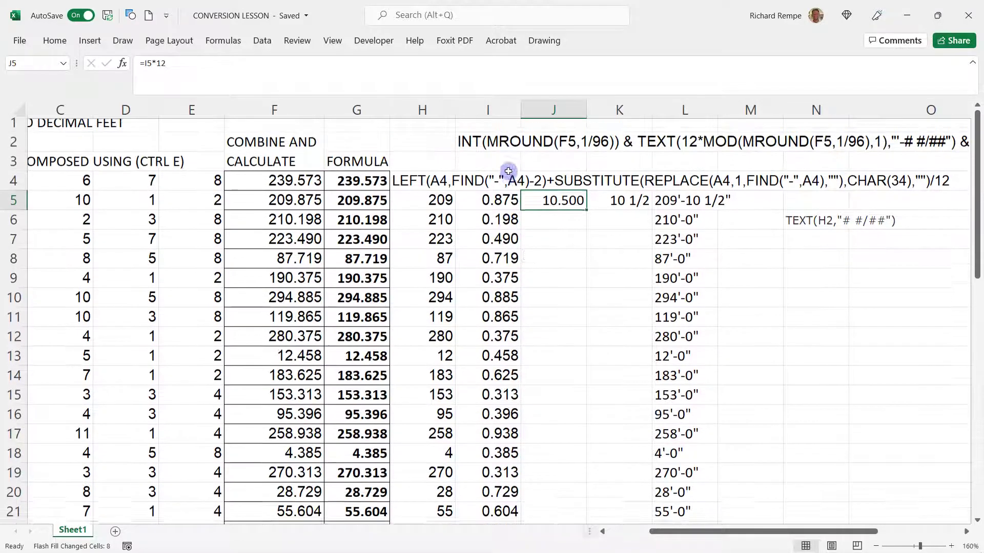
left_click(516, 221)
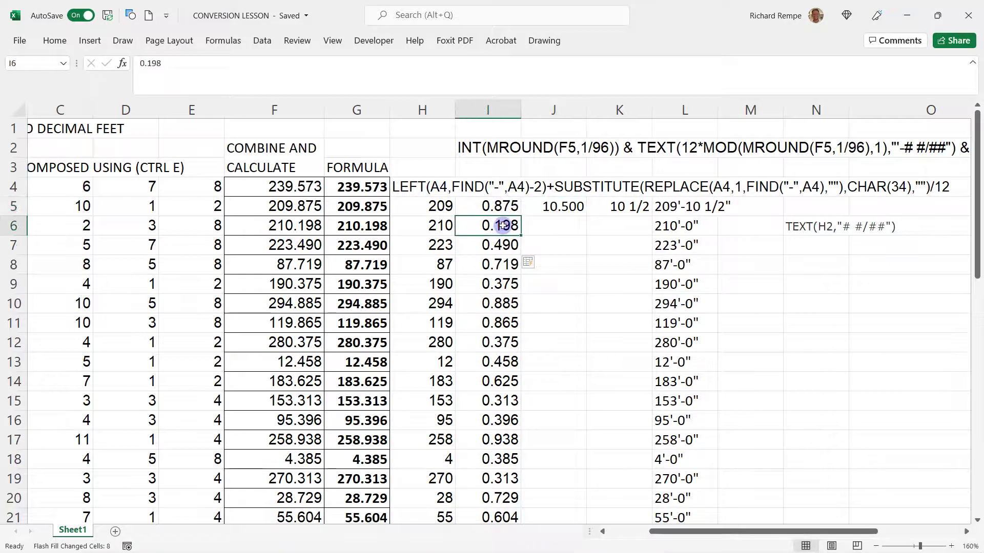
left_click(535, 226)
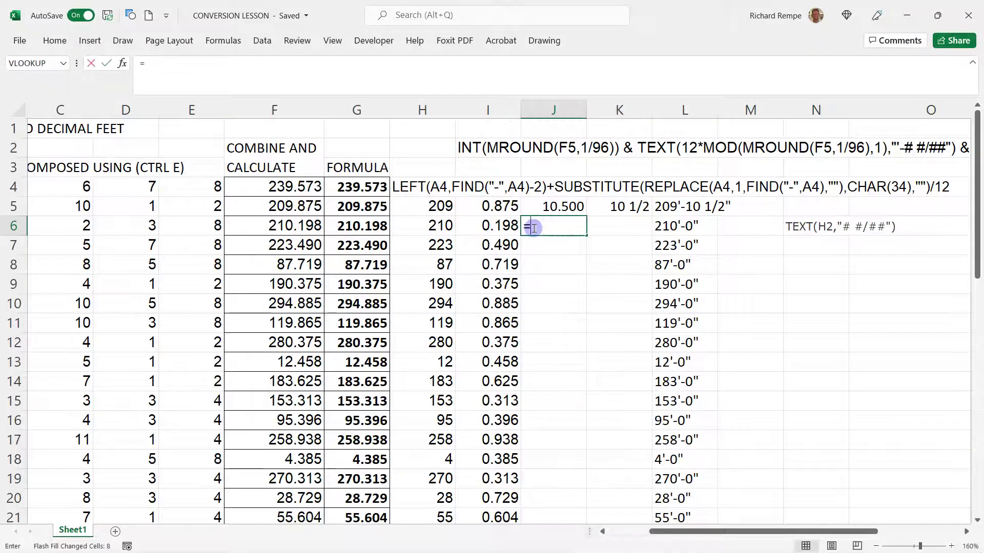
type("=")
left_click(505, 226)
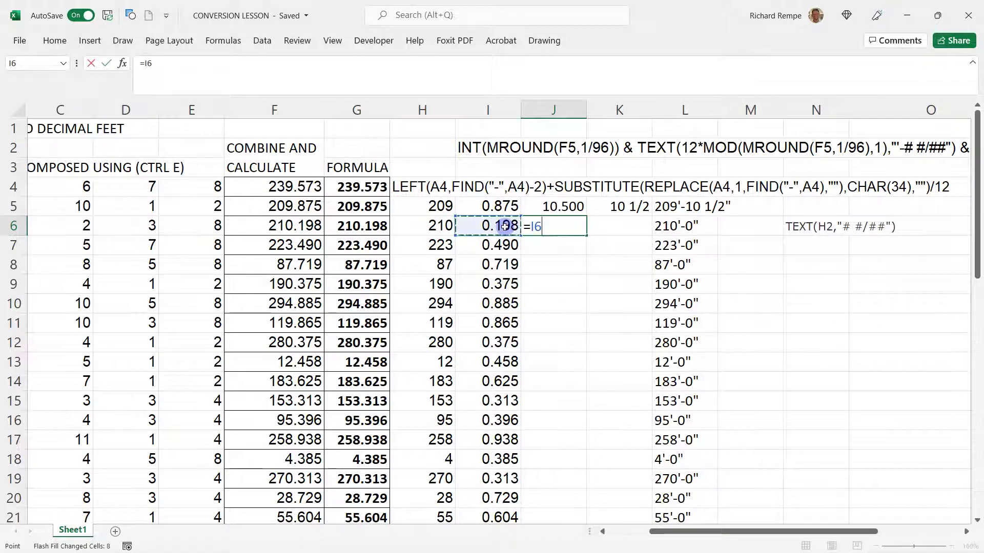
type("*12")
key("Return")
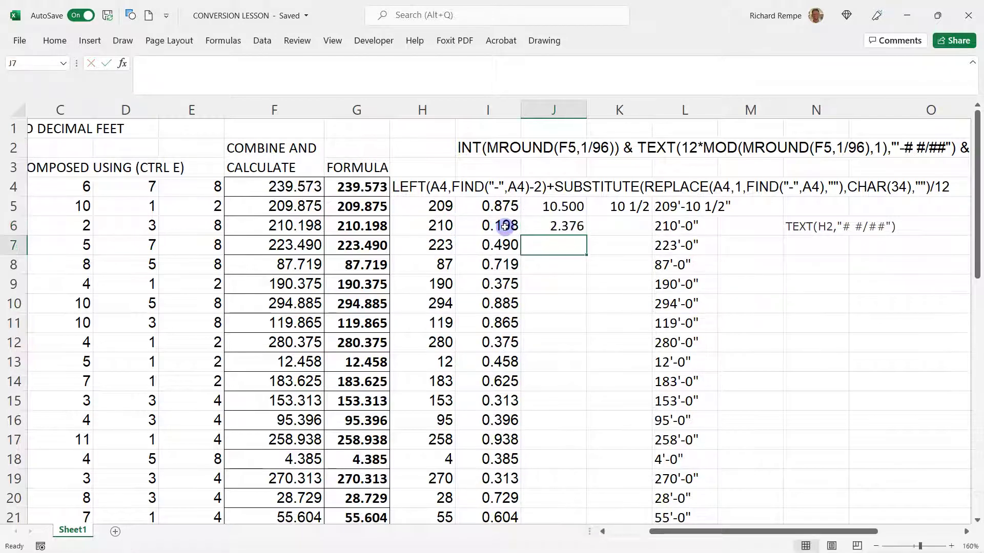
Step: Fill the decimal-inches formula from J6 down through J25
left_click(558, 223)
left_click(558, 206)
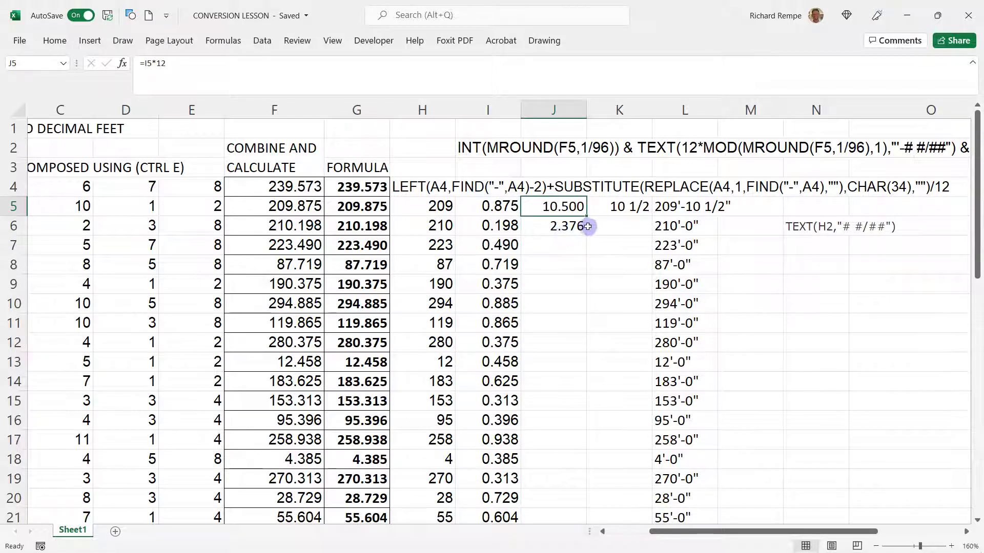
left_click(566, 226)
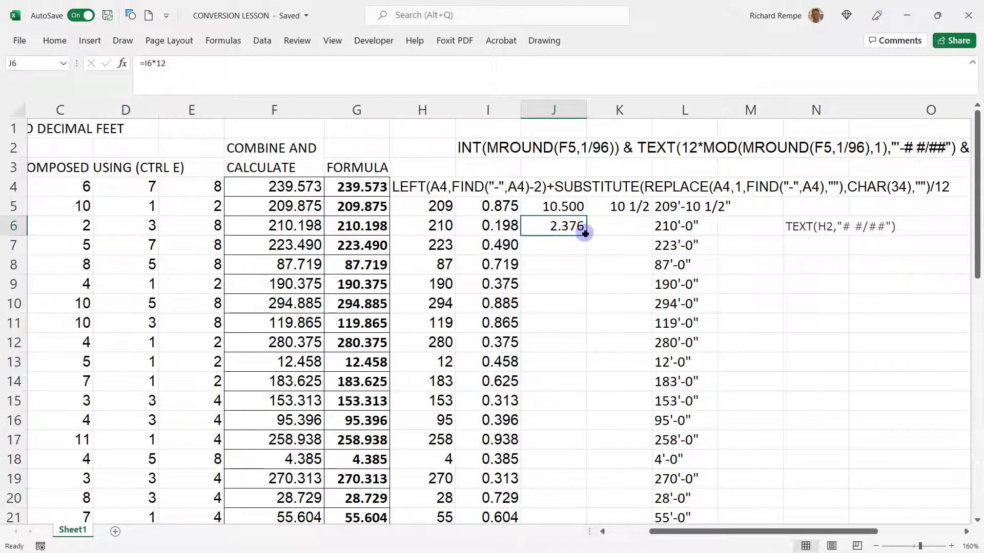
left_click_drag(586, 235, 553, 484)
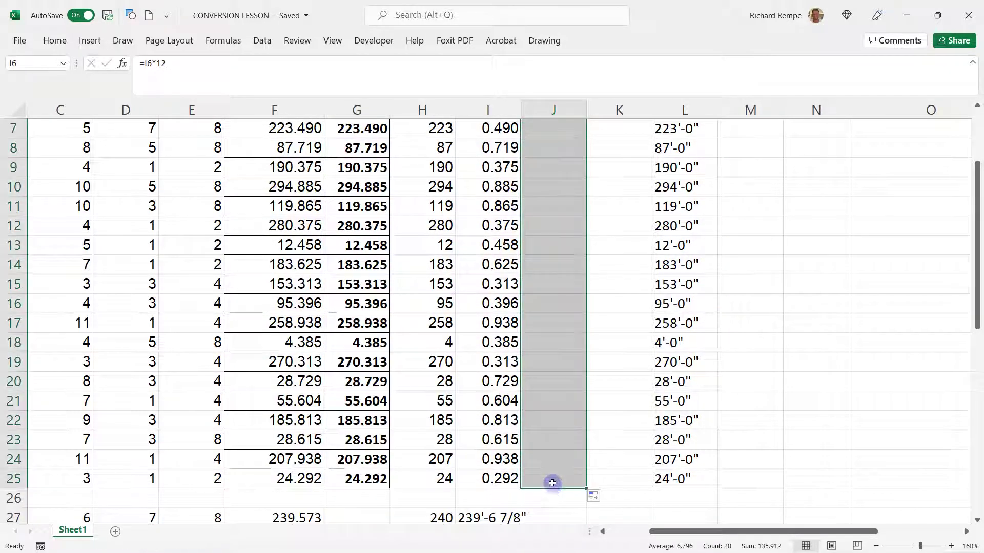
scroll(575, 389, "up", 1)
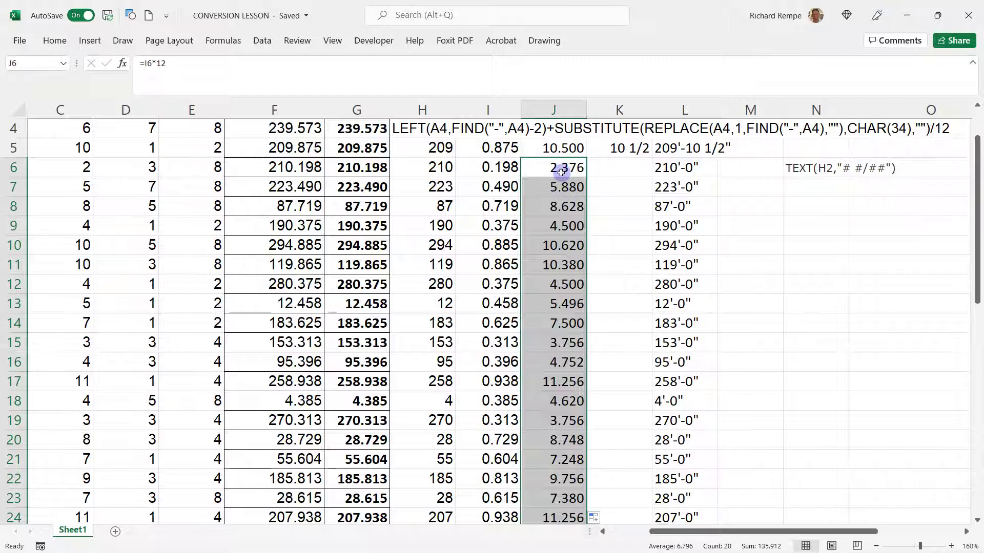
right_click(555, 110)
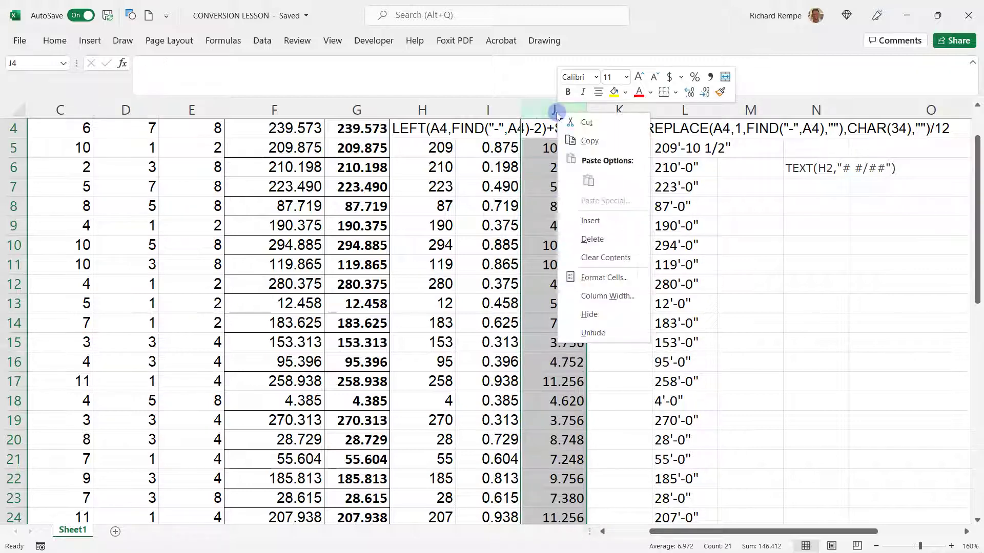
key("Escape")
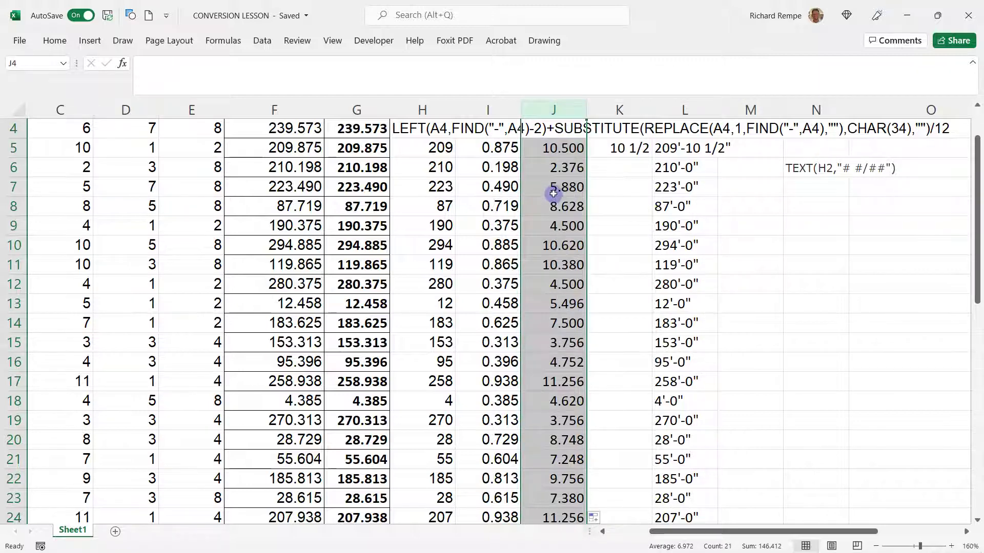
Step: Fill the rounding formula =ROUND(J5*8,0)/8 from K5 down through K25 to get inches to the nearest eighth
left_click(623, 165)
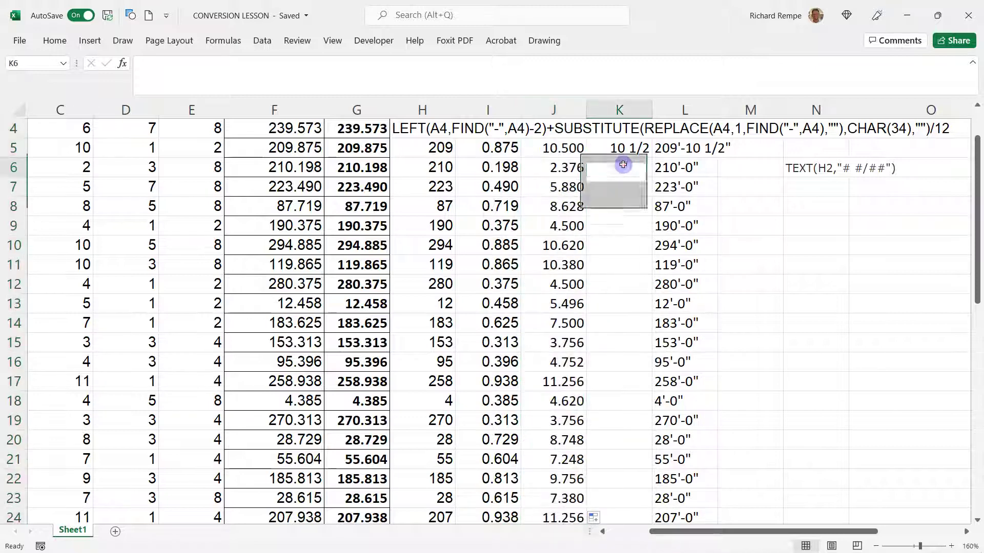
left_click(614, 149)
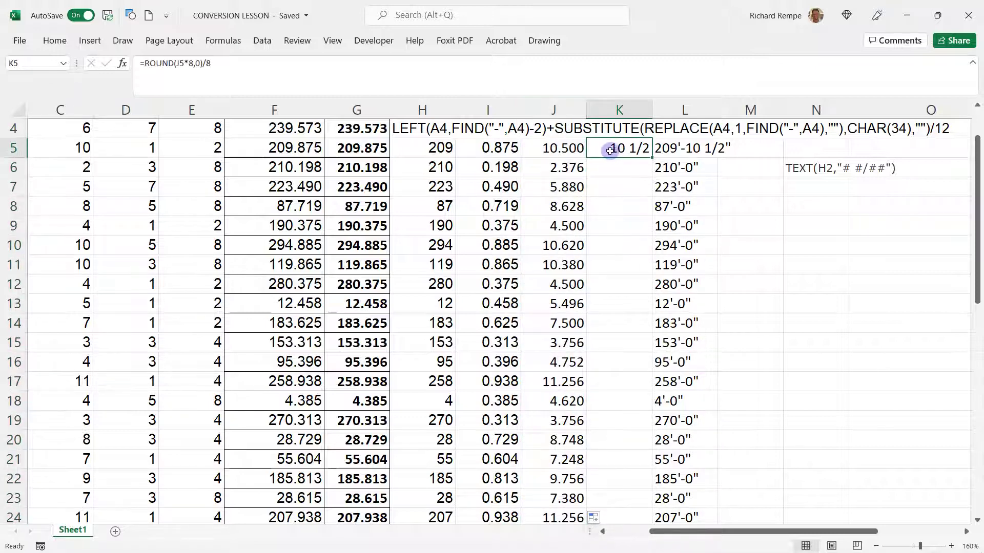
left_click_drag(145, 63, 211, 64)
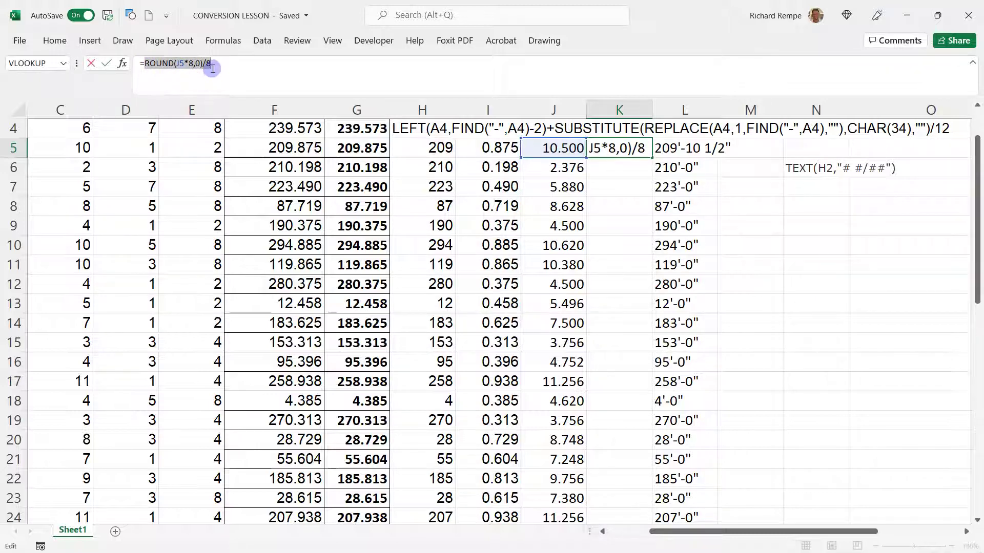
left_click(211, 64)
left_click(611, 146)
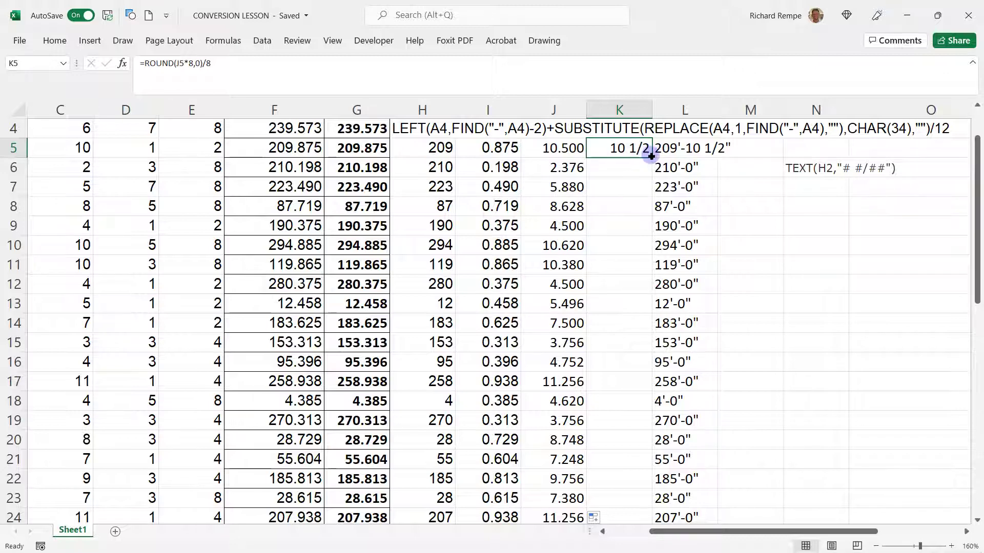
left_click_drag(651, 156, 635, 487)
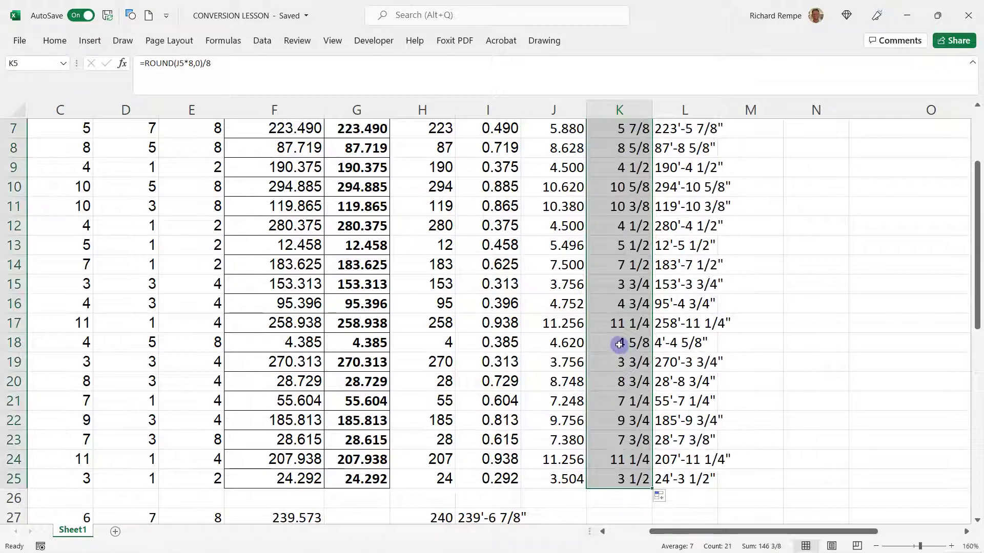
Step: Turn the formula in K5 into the plain text ROUND(J5*8,0)/8 by removing its equals sign
scroll(620, 307, "up", 2)
left_click(630, 208)
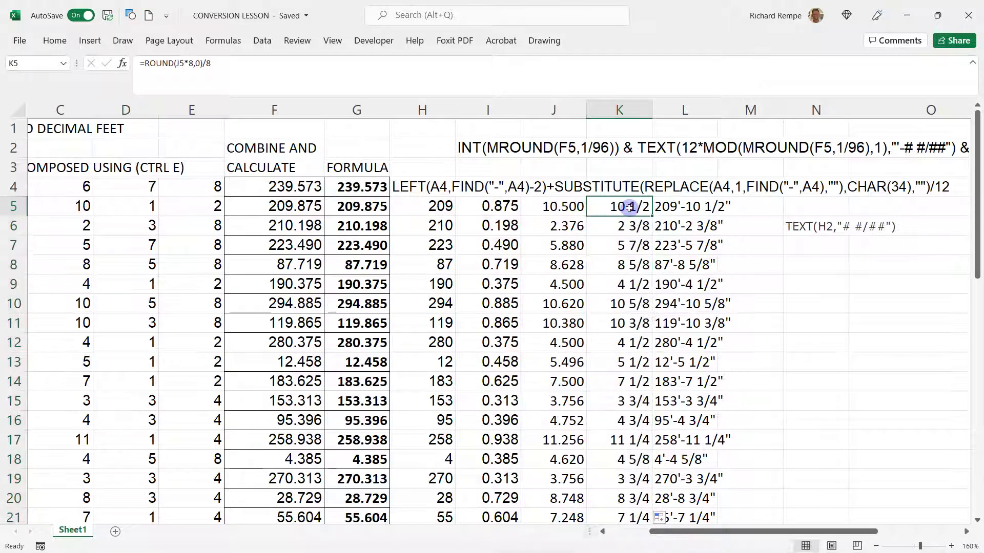
left_click(144, 62)
left_click(141, 62)
key("Delete")
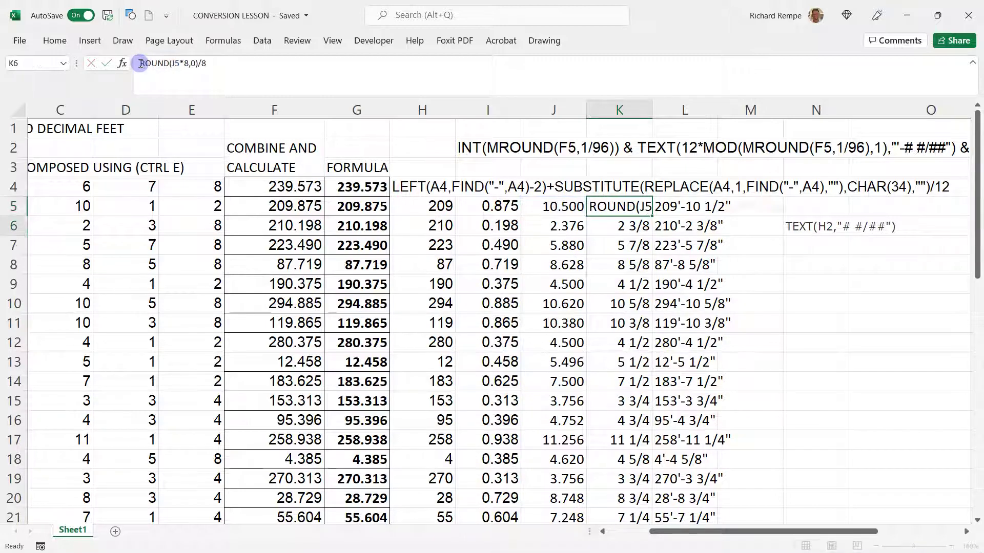
key("Return")
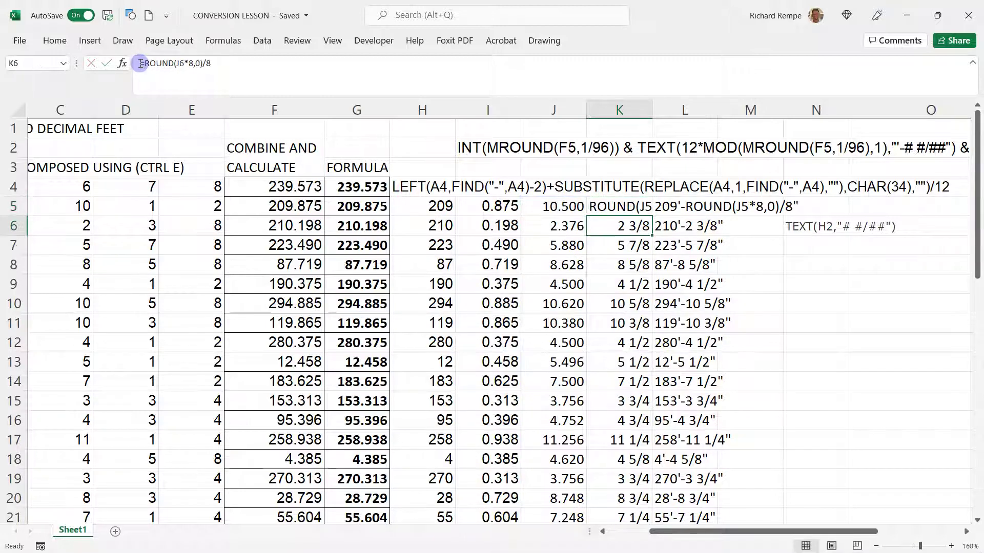
Step: Widen column K to fit the formula text in K5 with some extra room
double_click(651, 110)
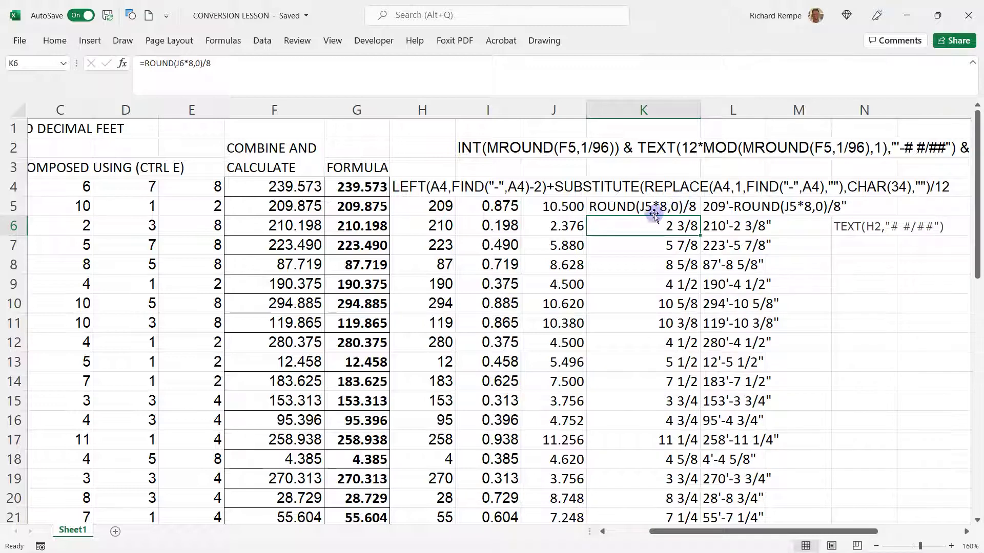
left_click_drag(700, 108, 725, 108)
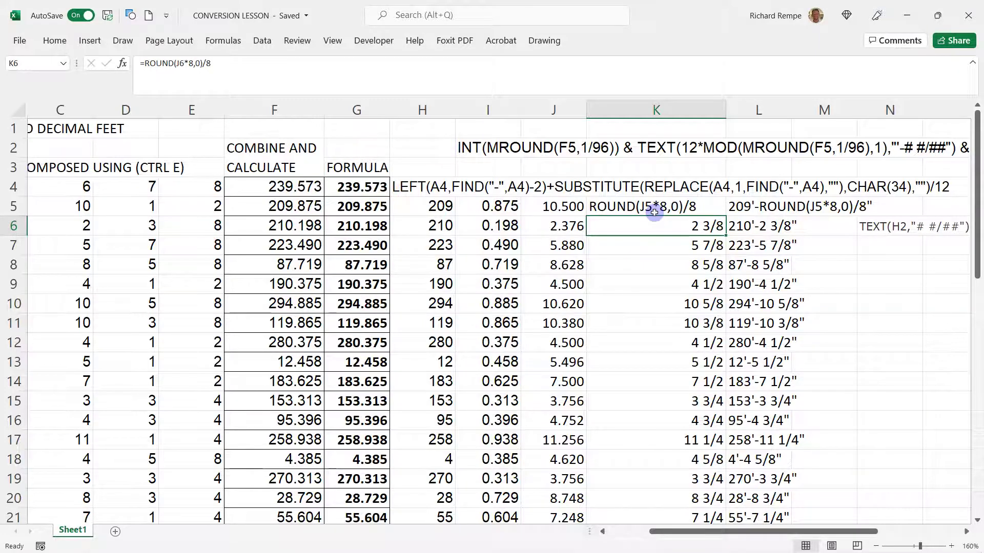
scroll(654, 213, "down", 4)
scroll(647, 341, "up", 4)
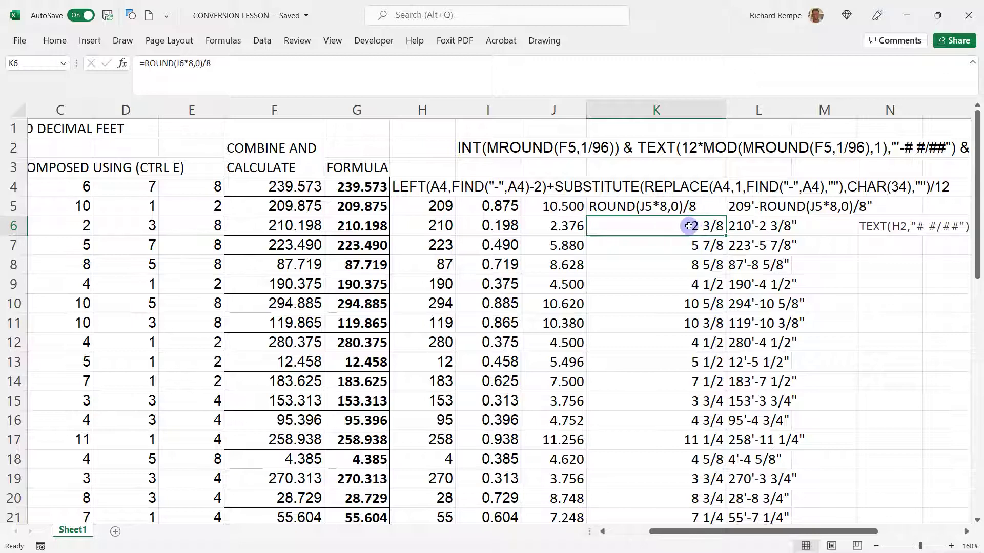
Step: Examine the rounding formula text in K5 and the formula in L6 that combines feet and fractional inches
left_click(689, 207)
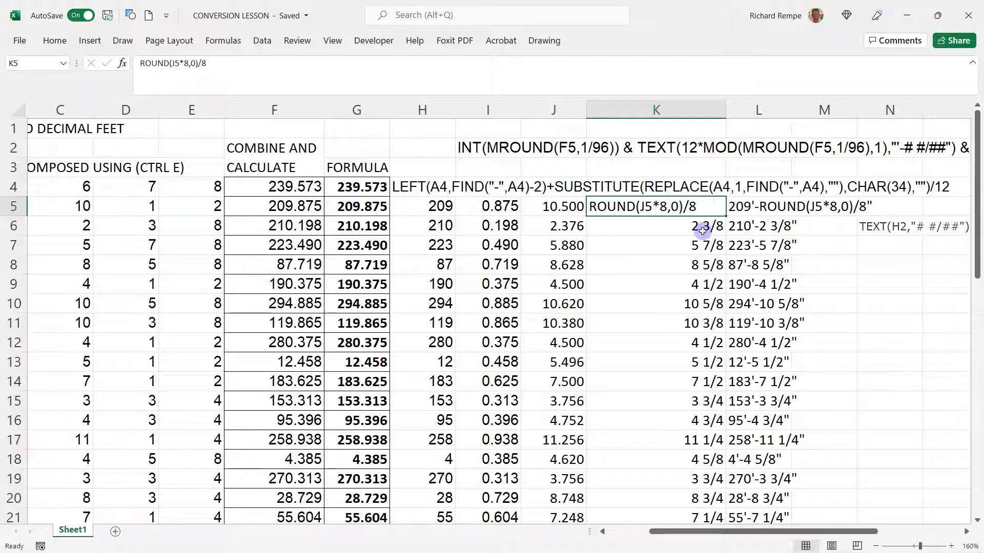
scroll(728, 230, "right", 2)
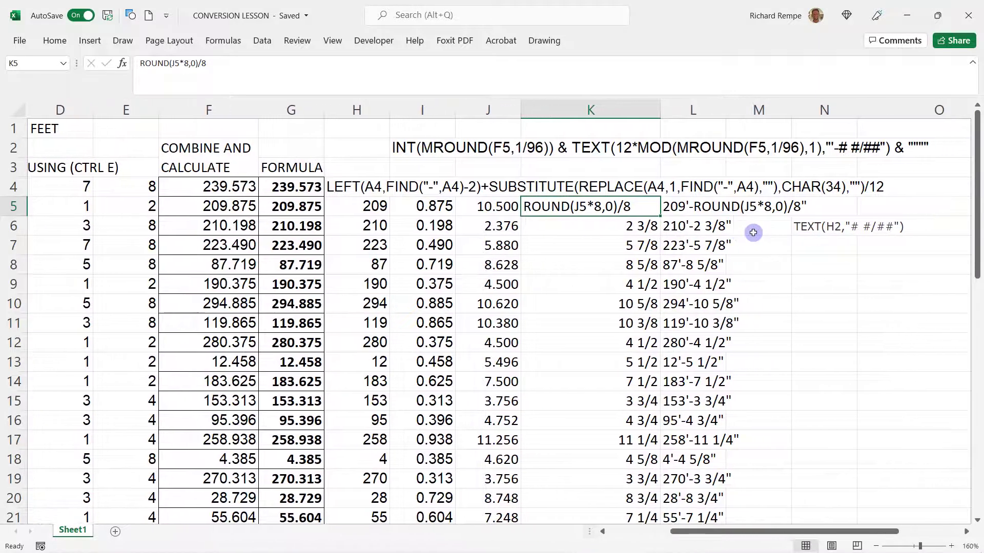
left_click(697, 227)
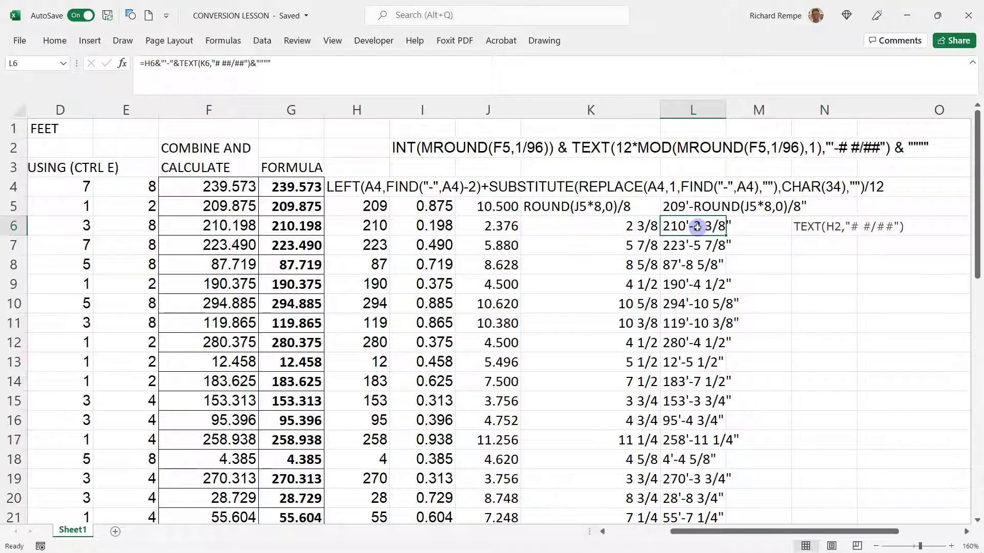
Step: Examine how the formula in L6 joins the feet in H6 with the rounded fractional inches in K6
double_click(172, 62)
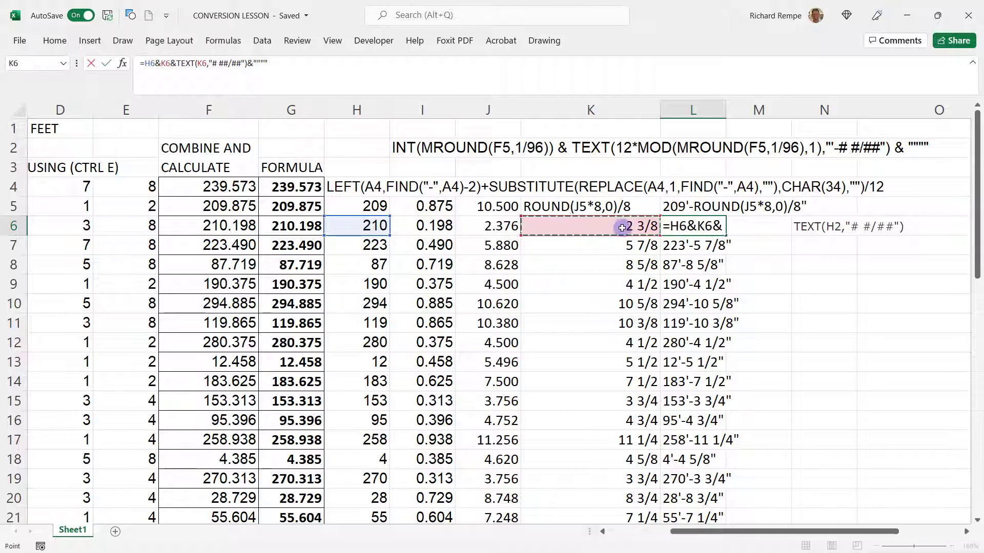
key("Escape")
double_click(695, 228)
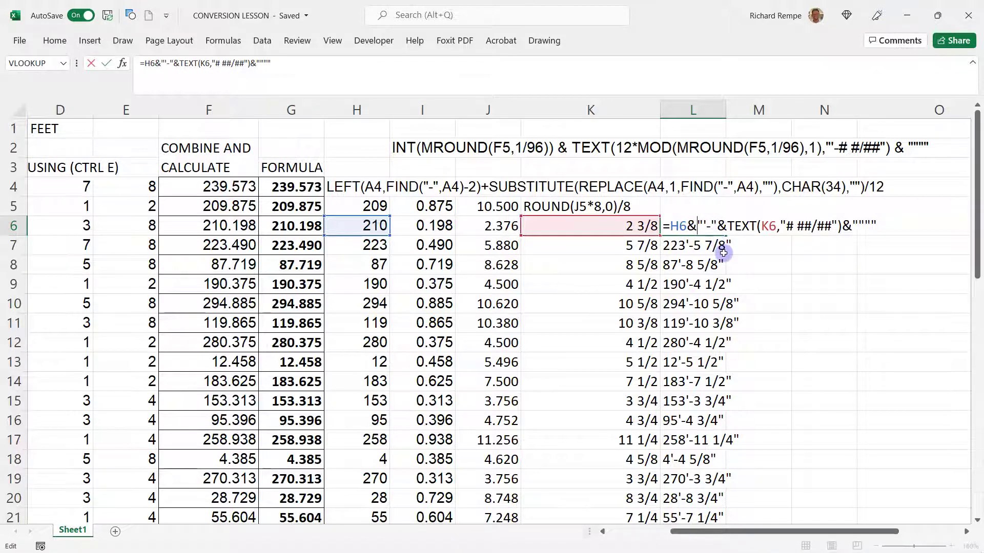
key("Escape")
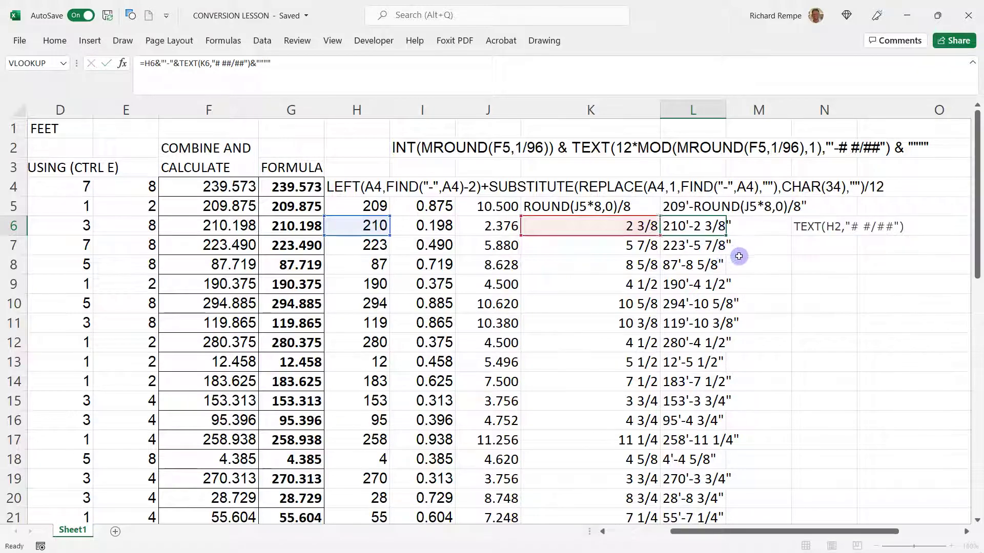
scroll(723, 253, "up", 1)
middle_click(738, 258)
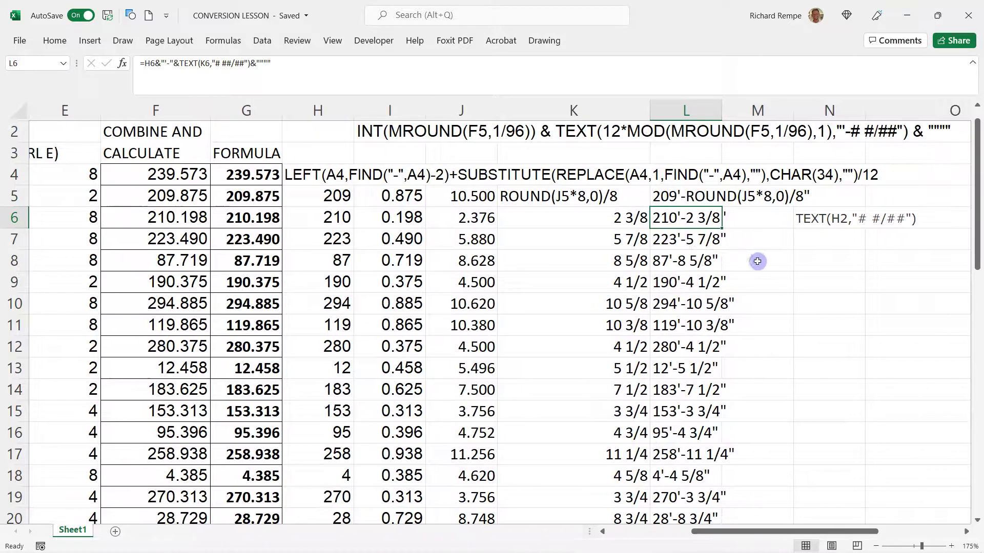
middle_click(725, 246)
double_click(688, 221)
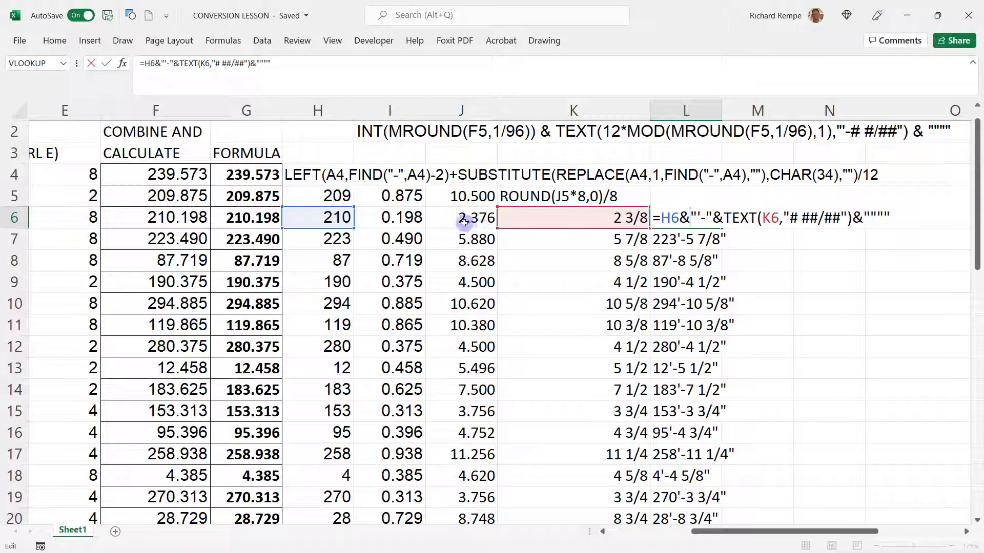
left_click(532, 219)
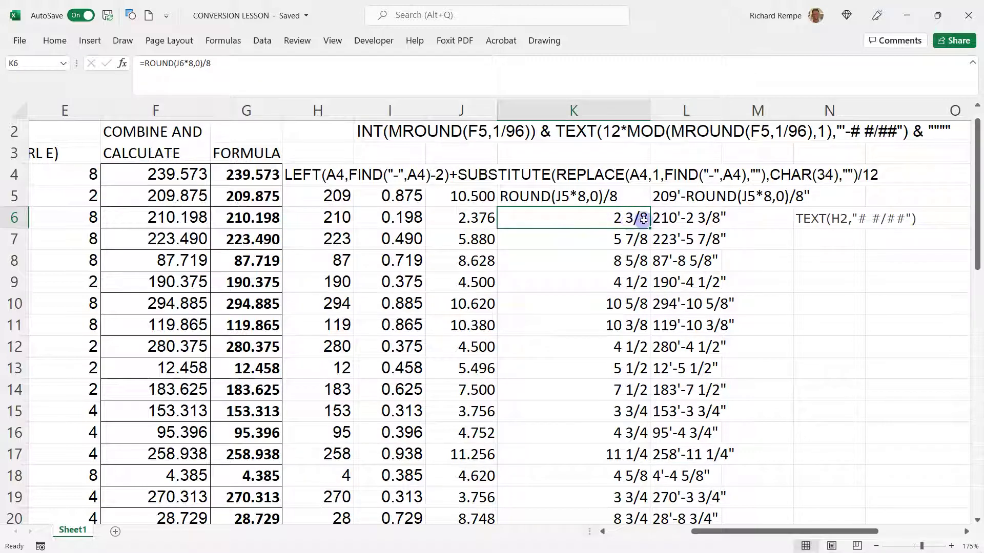
left_click(686, 220)
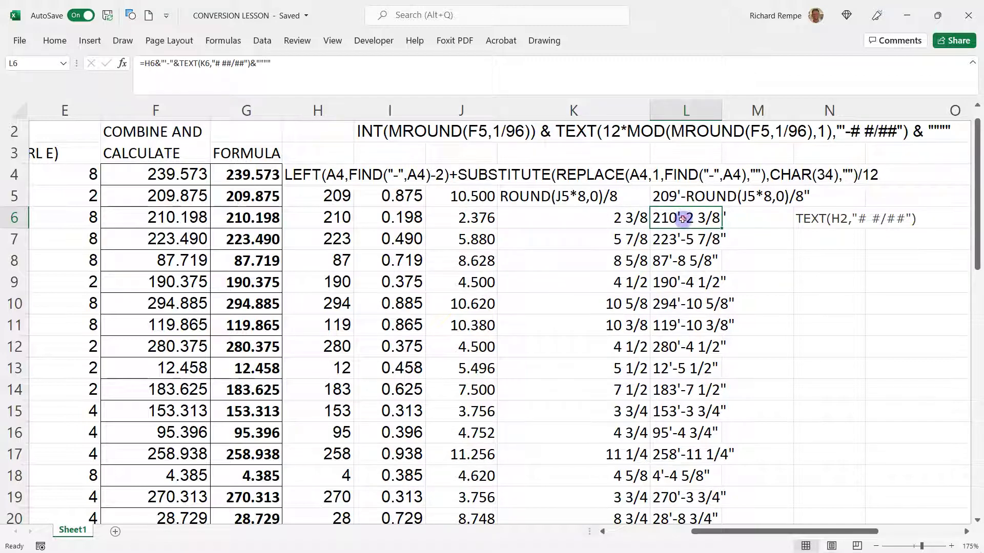
Step: Try the TEXT format "##/##" without the whole-number placeholder in L6's formula, then undo the change
double_click(684, 220)
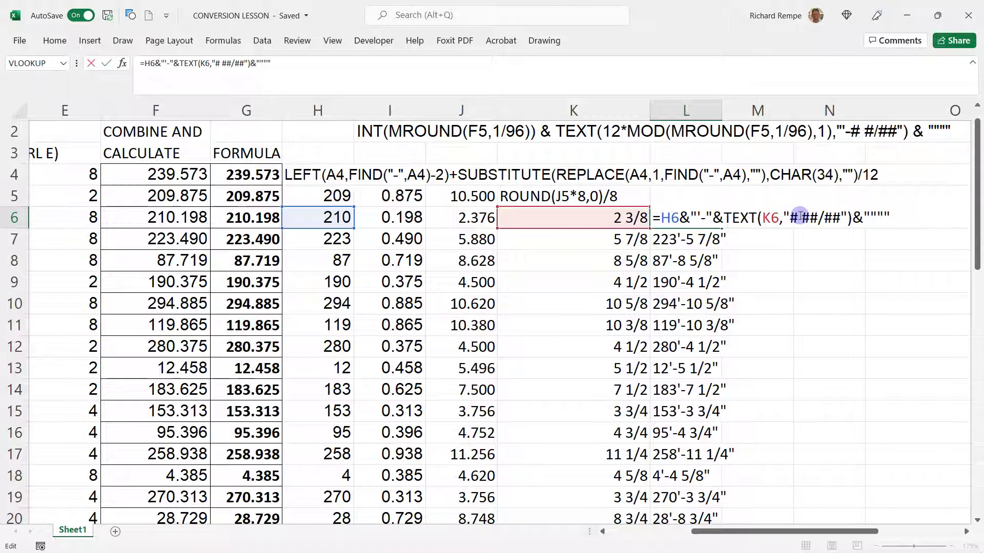
left_click(793, 219)
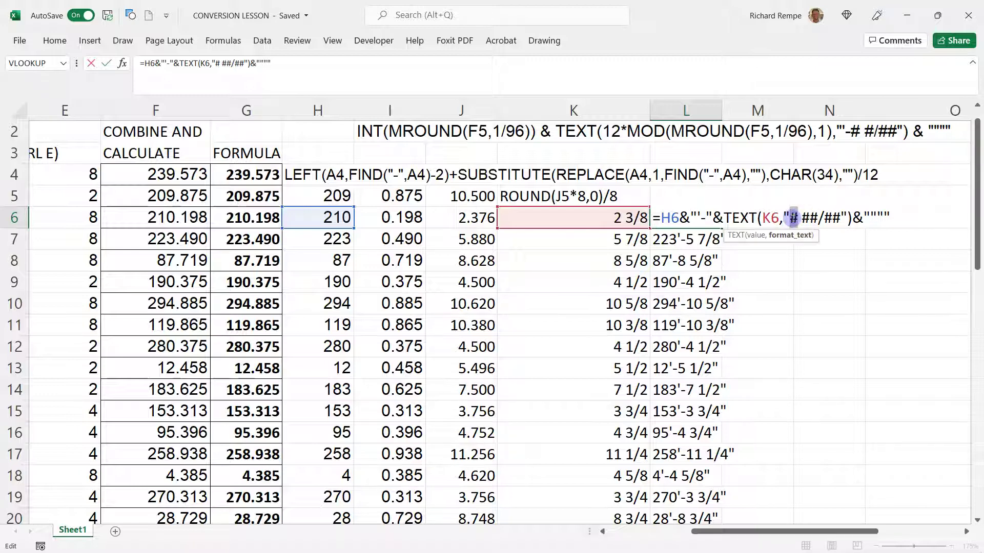
key("Delete")
key("Delete")
key("Return")
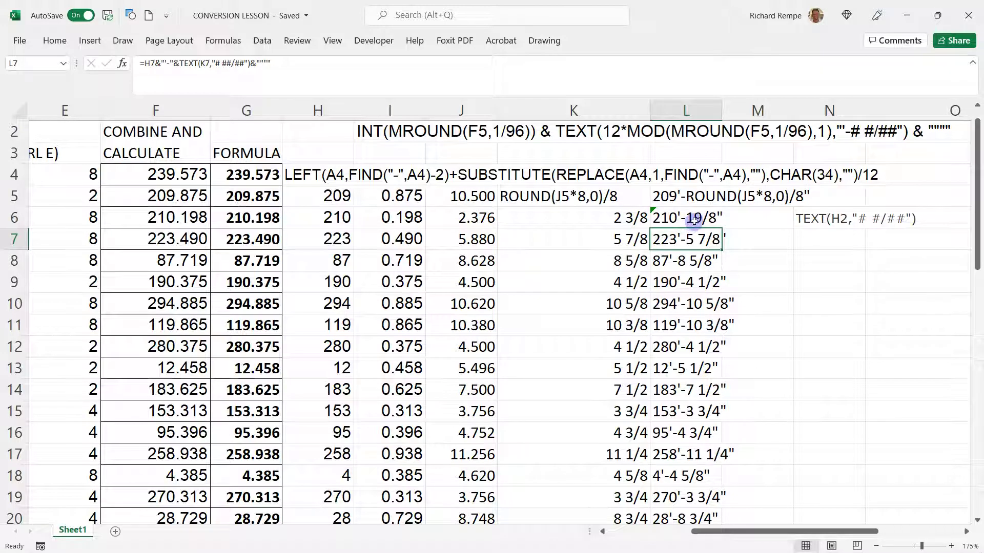
key("ctrl+z")
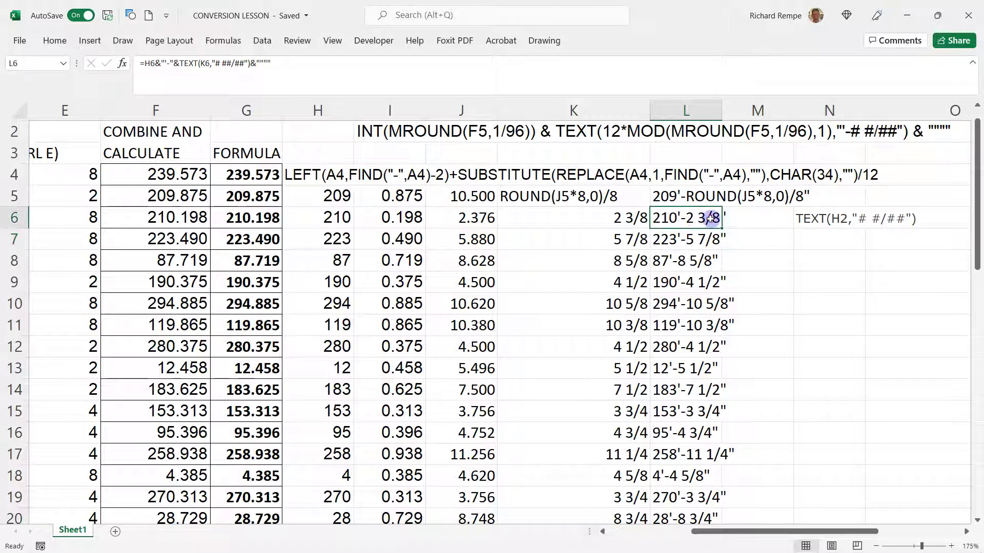
Step: Examine L6's combining formula again and compare the converted lengths in column L with the originals in column A
double_click(709, 219)
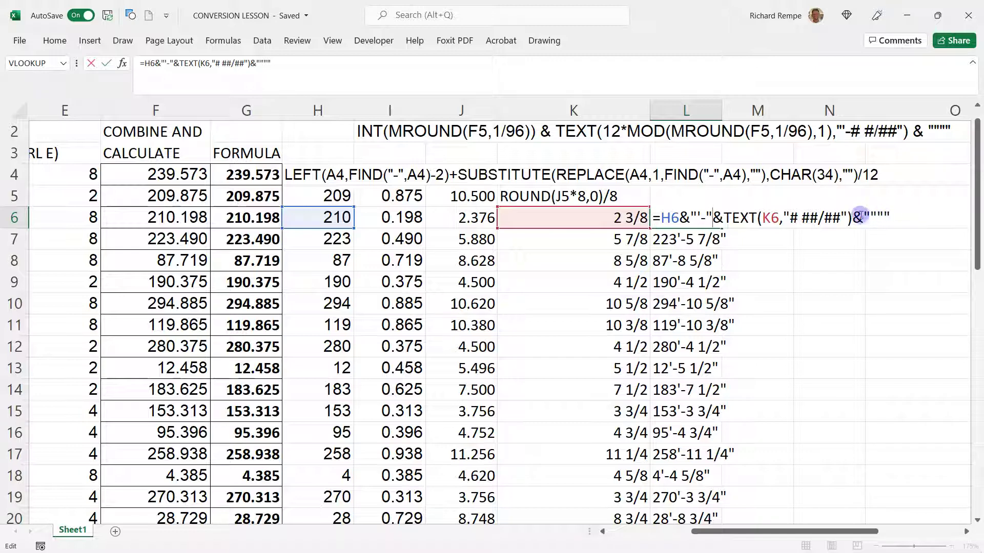
key("Escape")
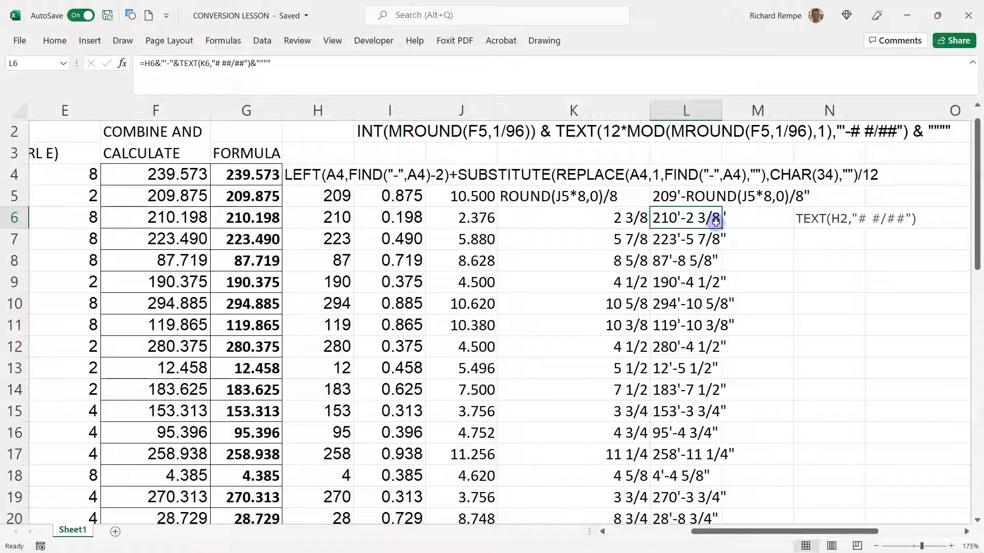
left_click(716, 243)
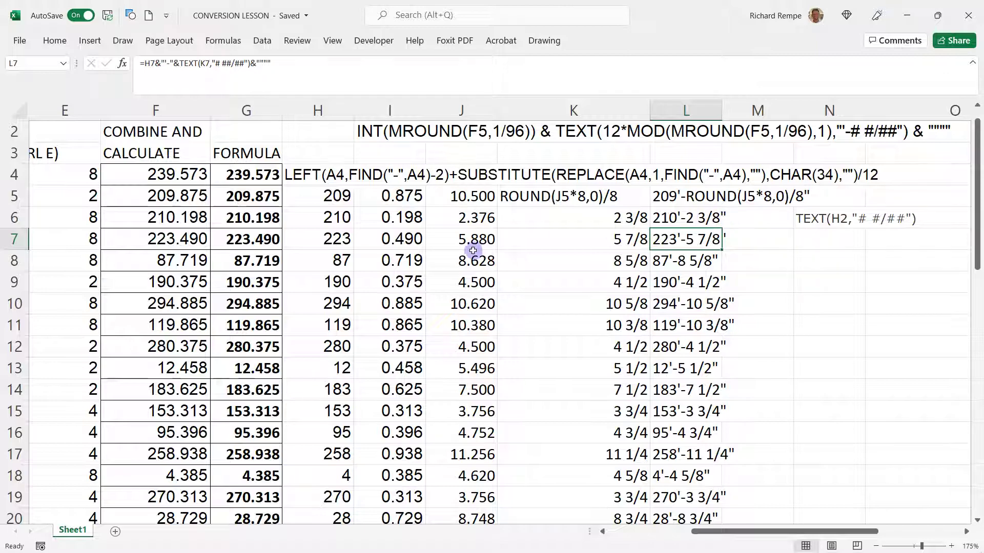
scroll(245, 218, "left", 4)
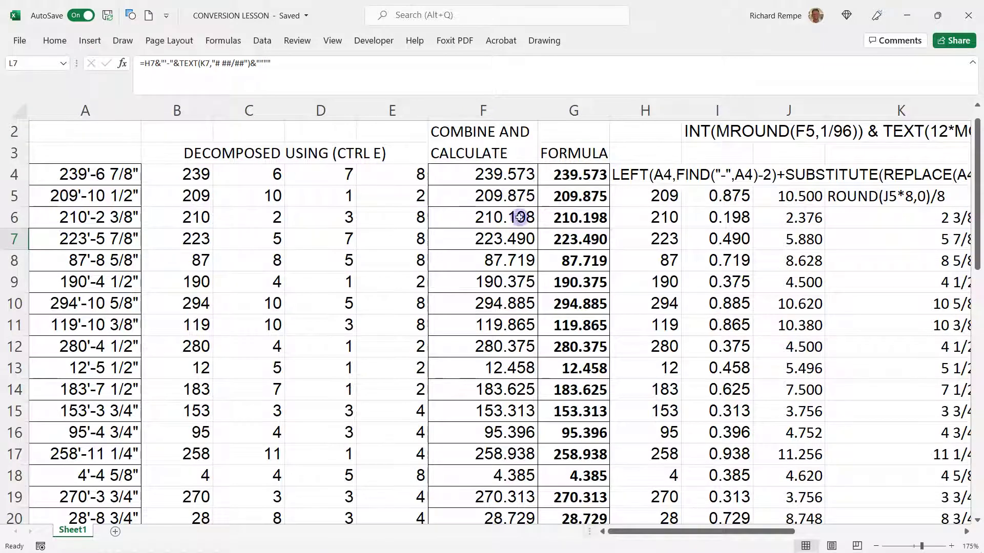
scroll(723, 214, "right", 1)
scroll(723, 214, "right", 4)
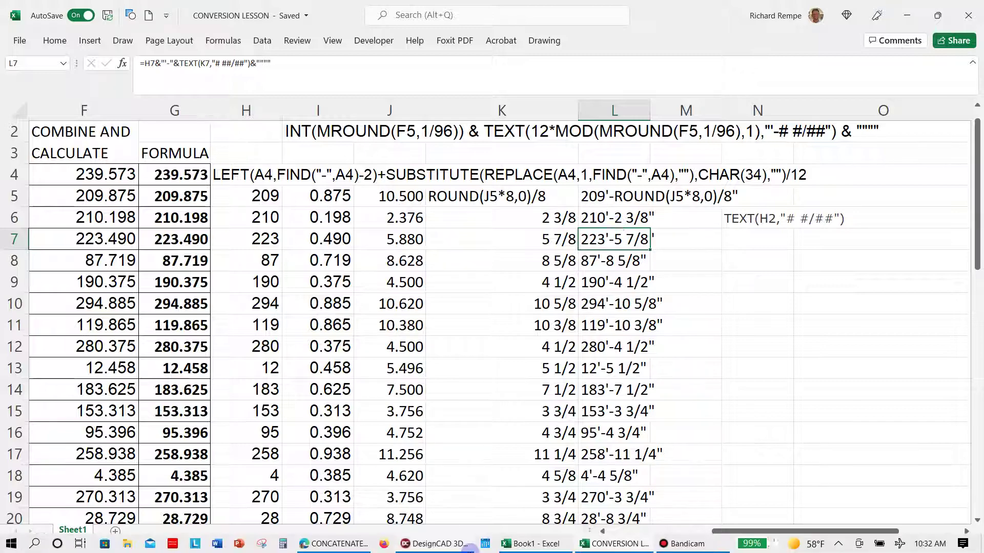
Step: Clear the leftover practice data below the main table, in columns A through J from row 26 down
scroll(403, 390, "down", 7)
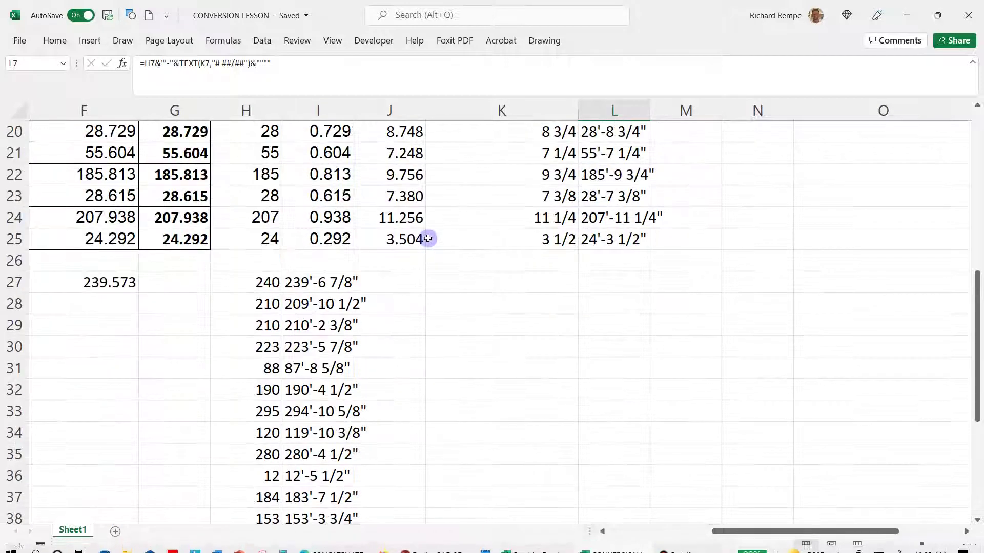
scroll(486, 245, "left", 5)
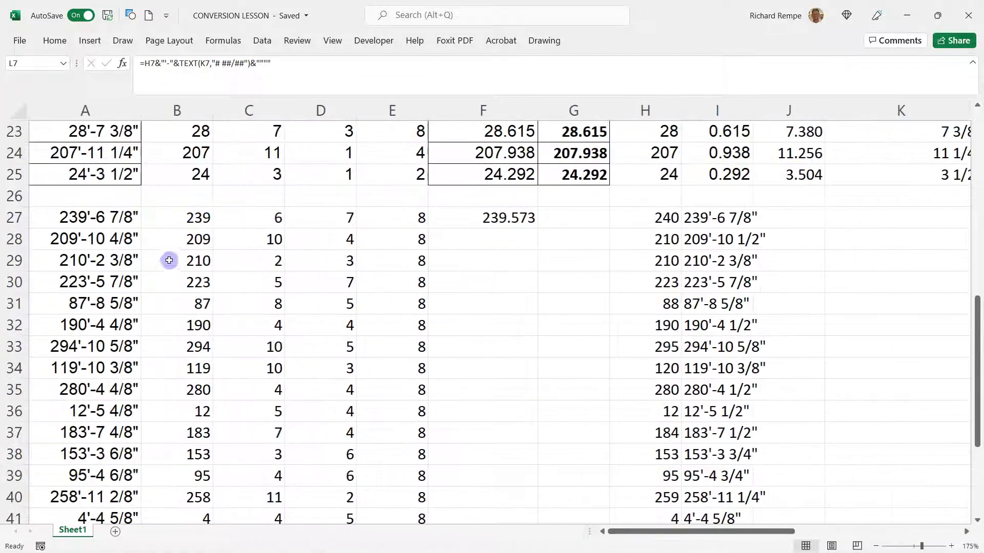
left_click(104, 218)
left_click(202, 219)
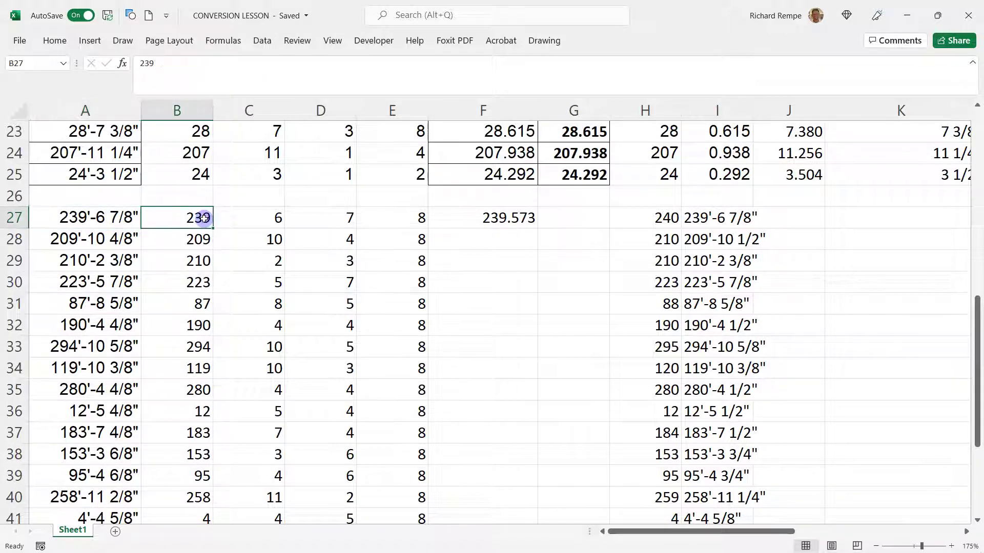
left_click(493, 215)
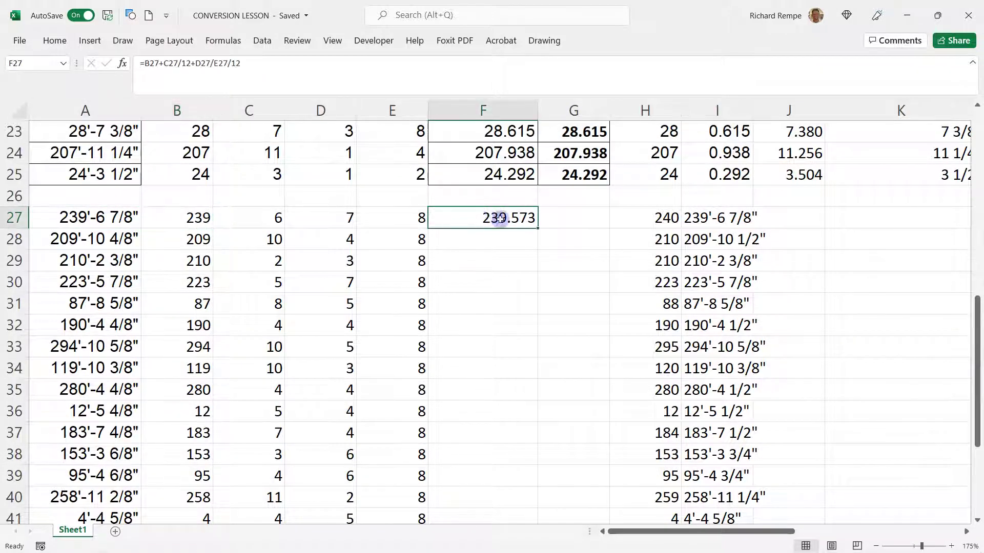
left_click(709, 218)
left_click_drag(90, 197, 757, 546)
scroll(659, 324, "up", 4)
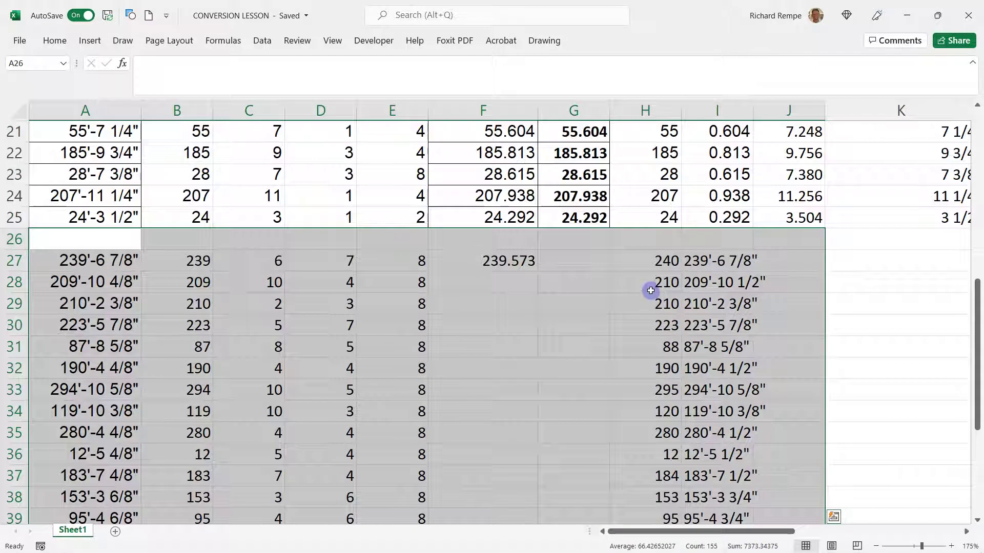
key("Delete")
Step: Move the INT and MROUND formula text from I2 to H2
scroll(103, 269, "up", 7)
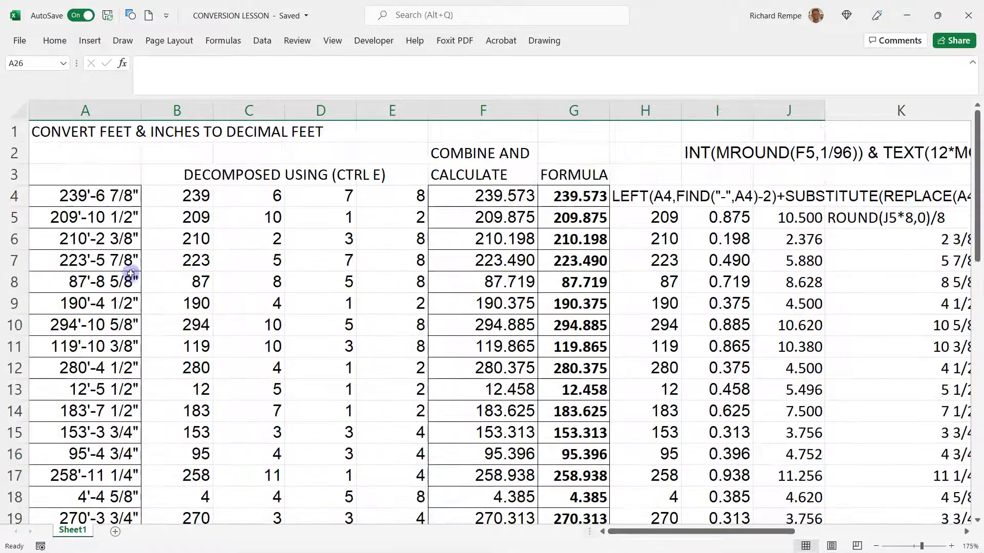
scroll(148, 287, "down", 3)
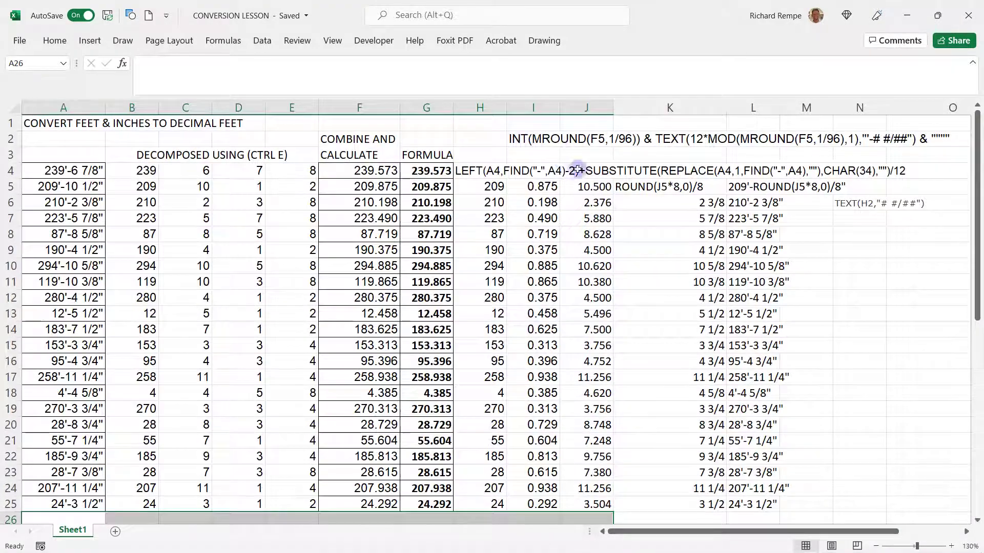
left_click(542, 139)
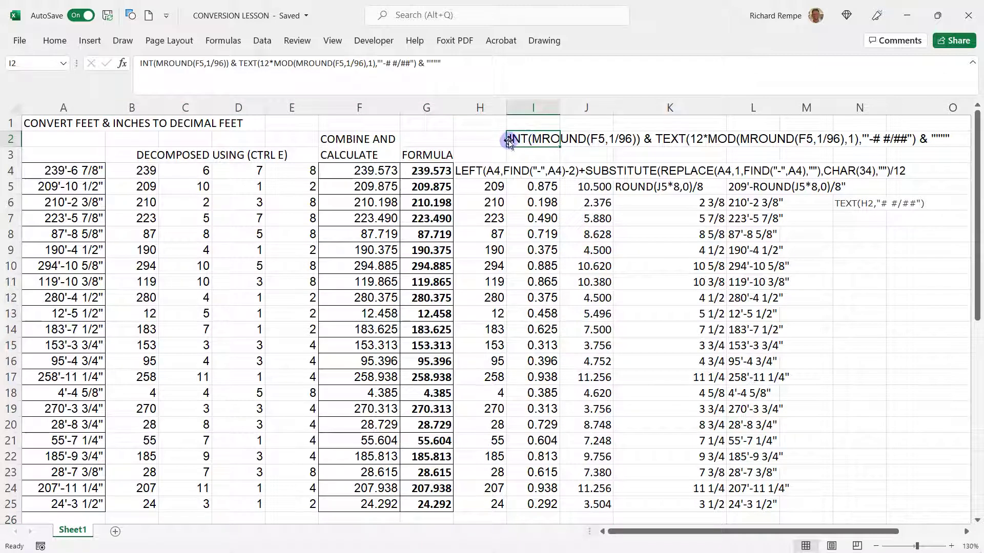
left_click_drag(503, 143, 450, 142)
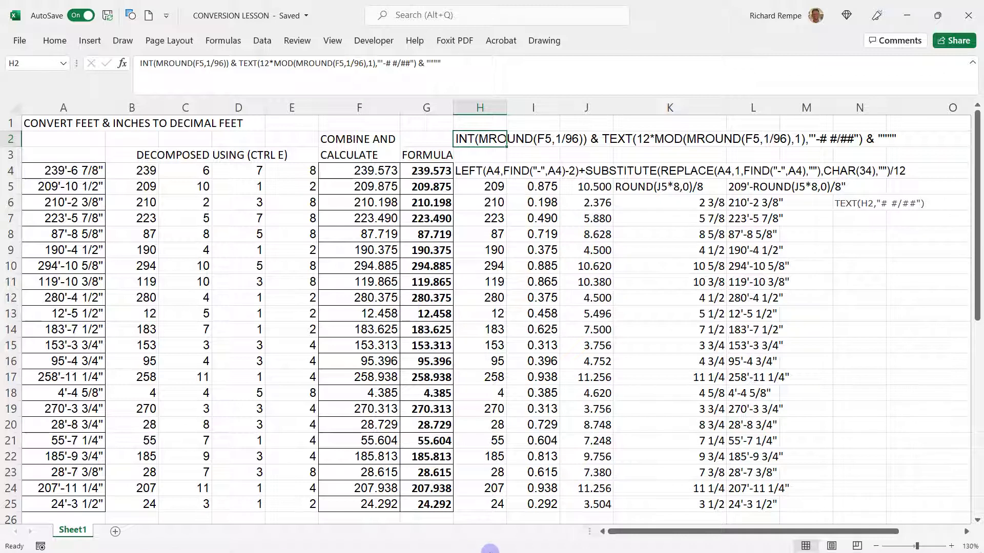
mouse_move(564, 546)
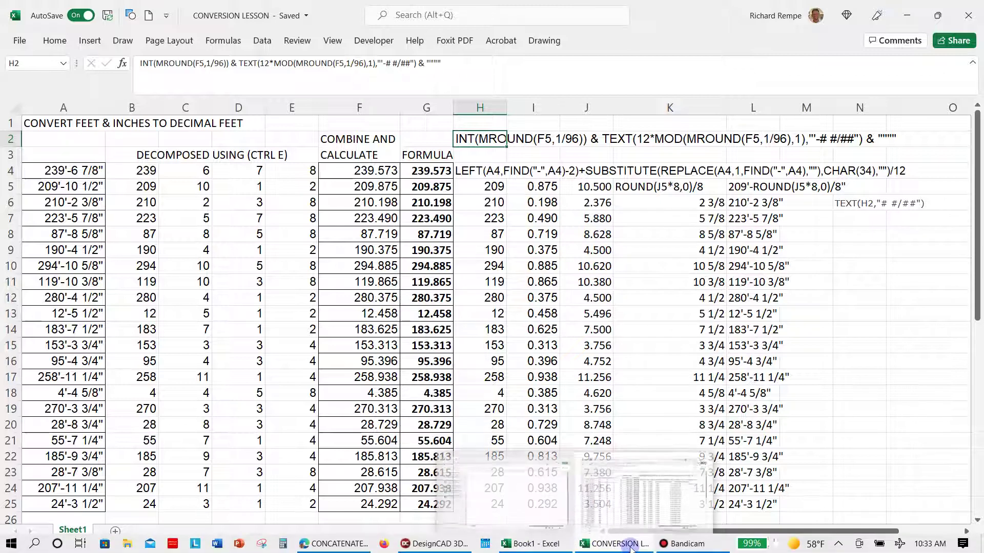
mouse_move(675, 547)
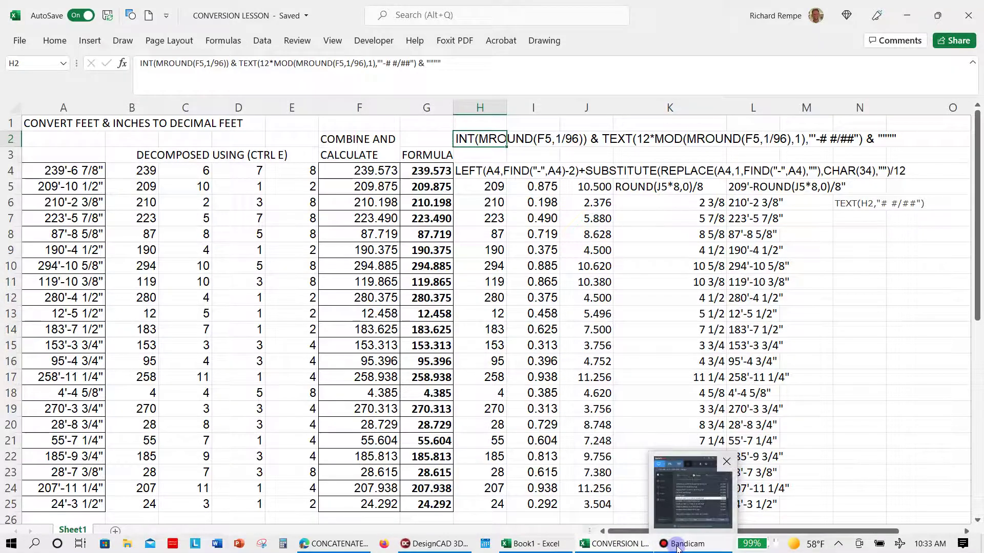
mouse_move(631, 546)
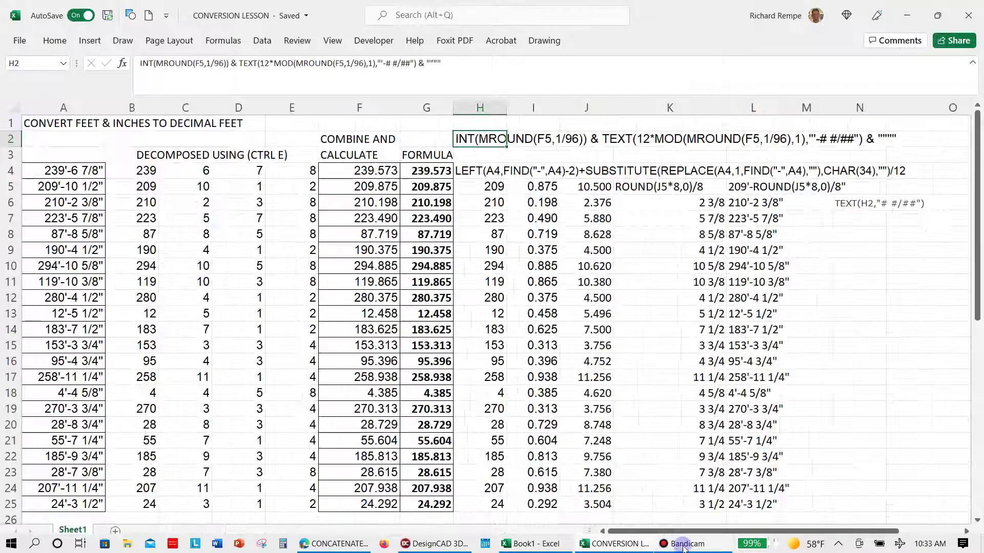
left_click(683, 546)
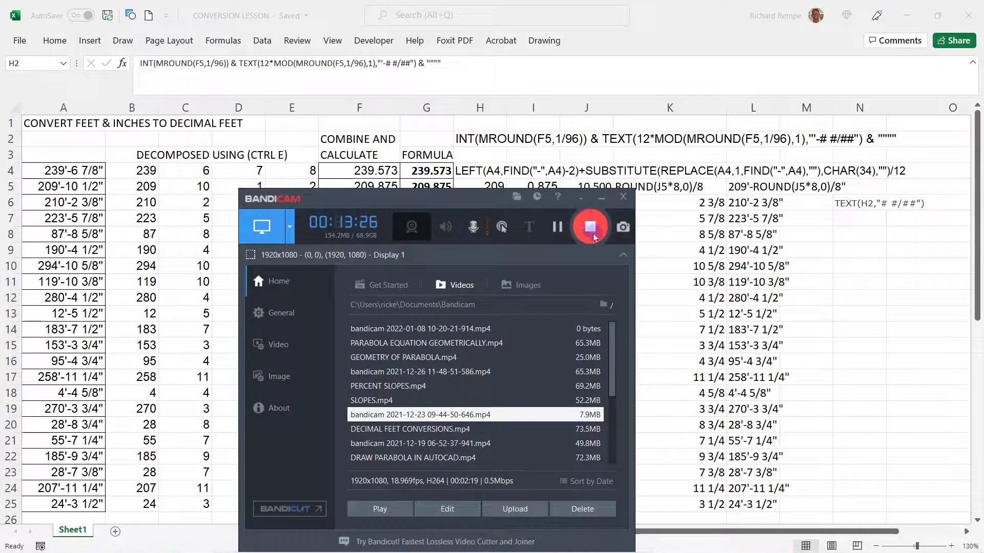